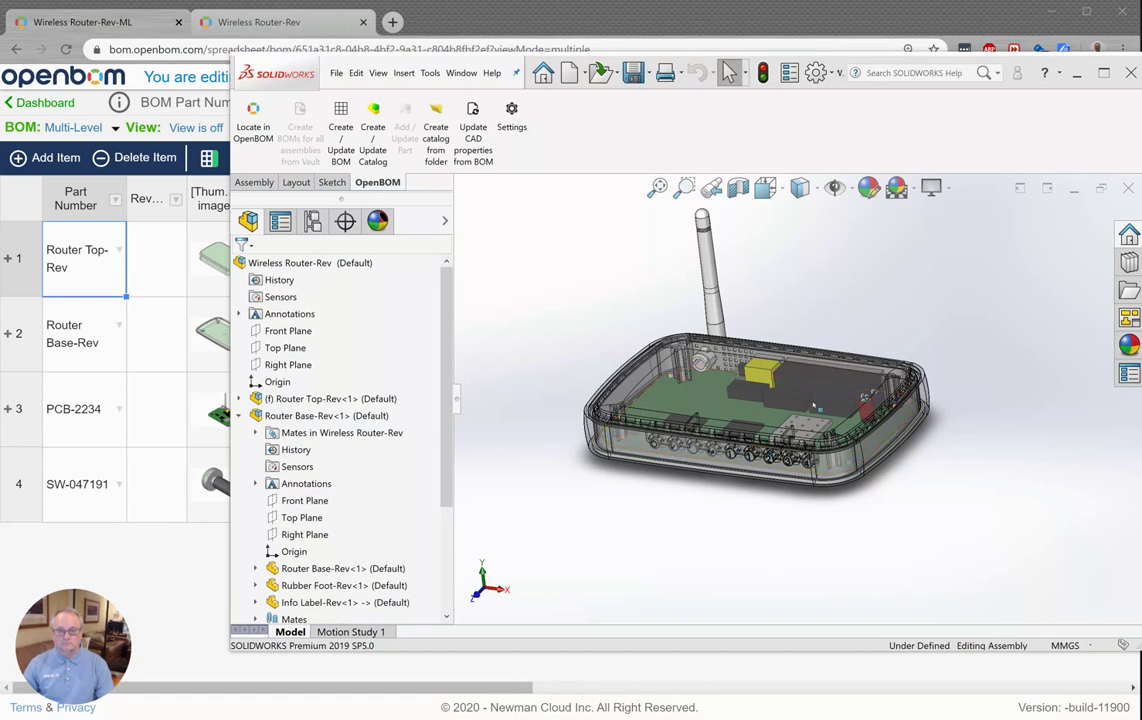
Switch to the Wireless Router-Rev-ML BOM in OpenBOM and display it as a single-level BOM
click(613, 10)
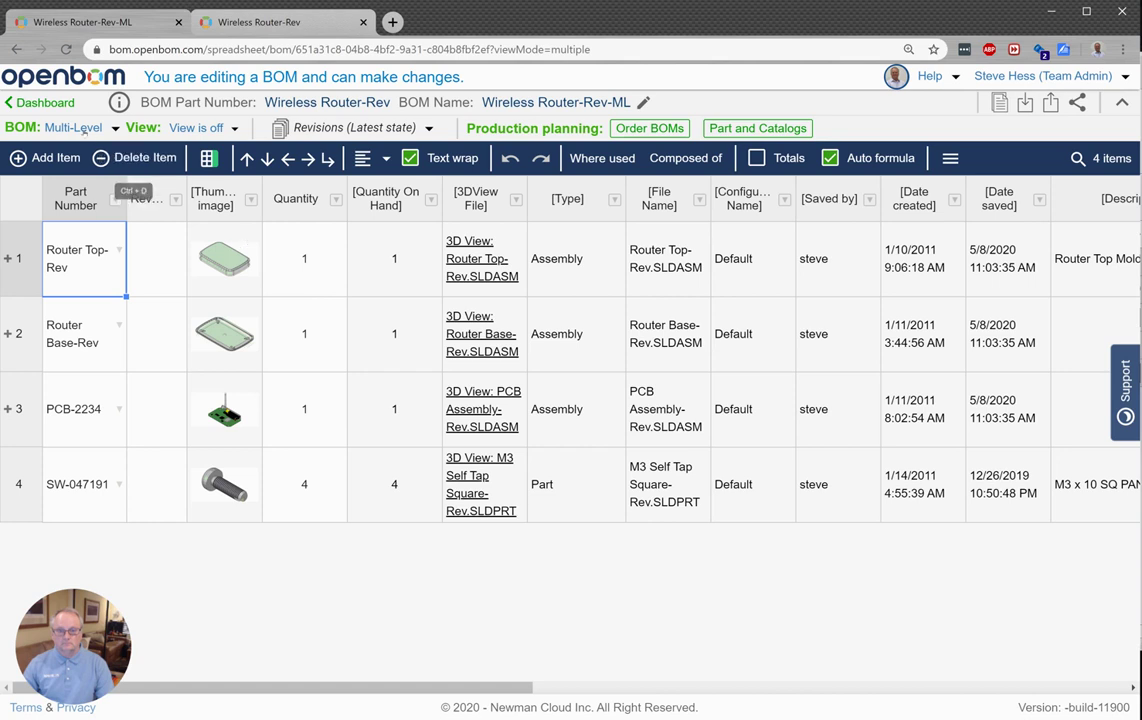
click(80, 127)
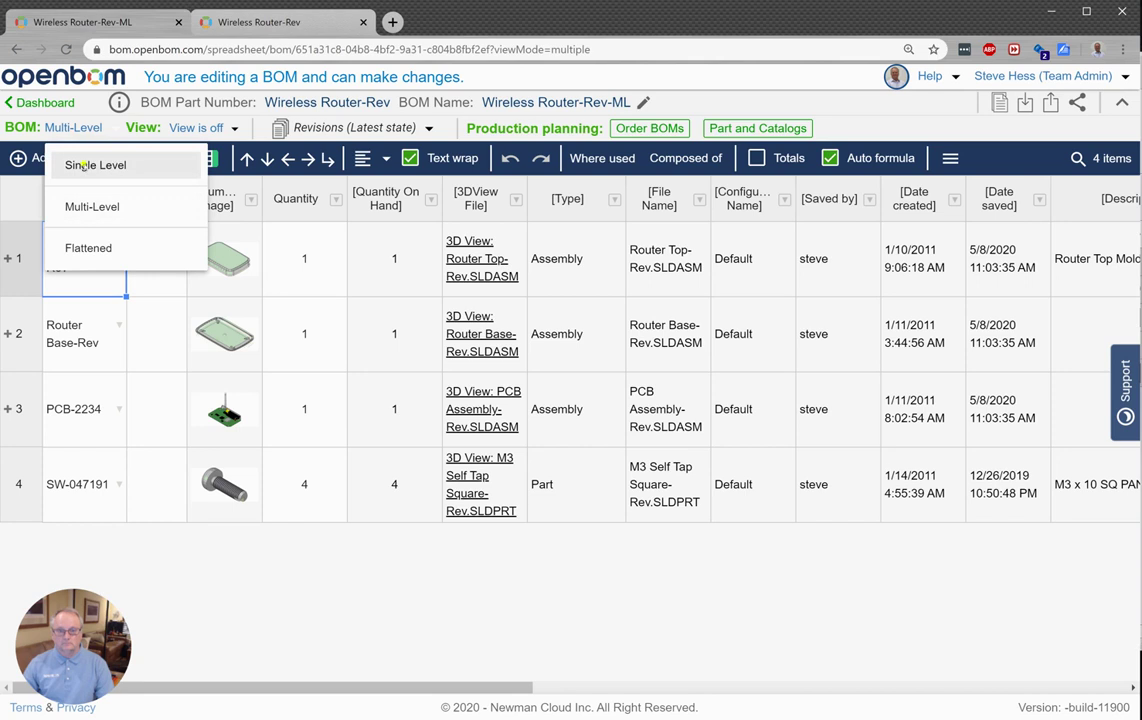
click(80, 167)
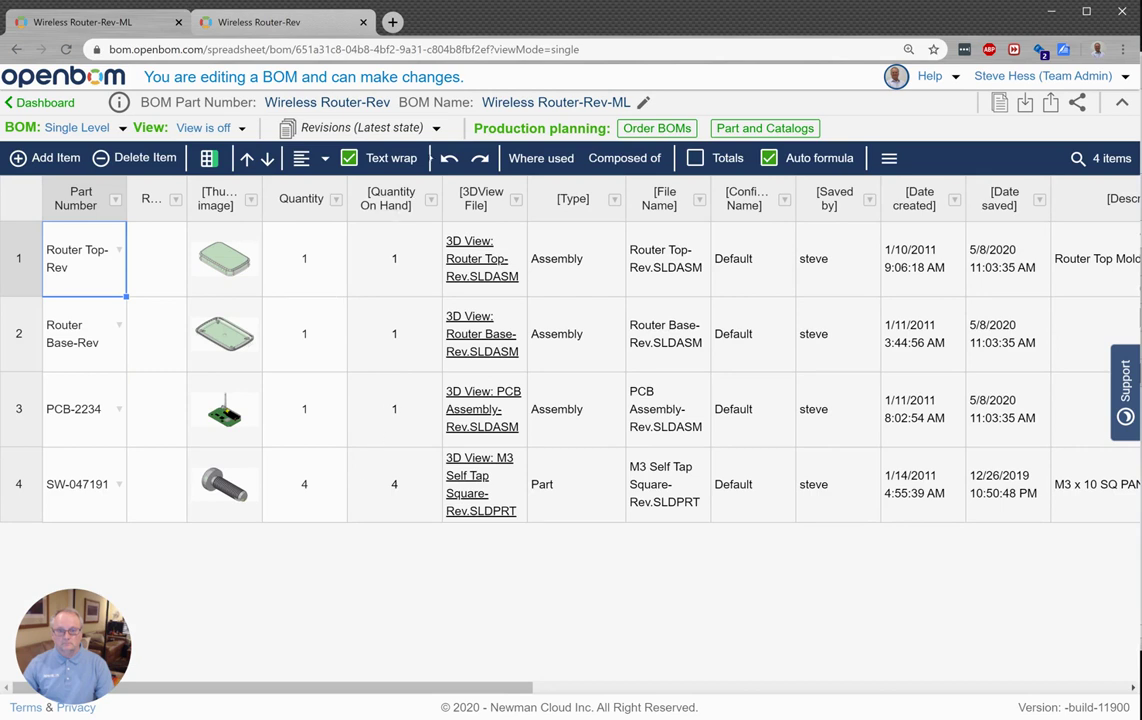
Save a new revision of the Wireless Router-Rev BOM without a note and select its latest state
click(387, 128)
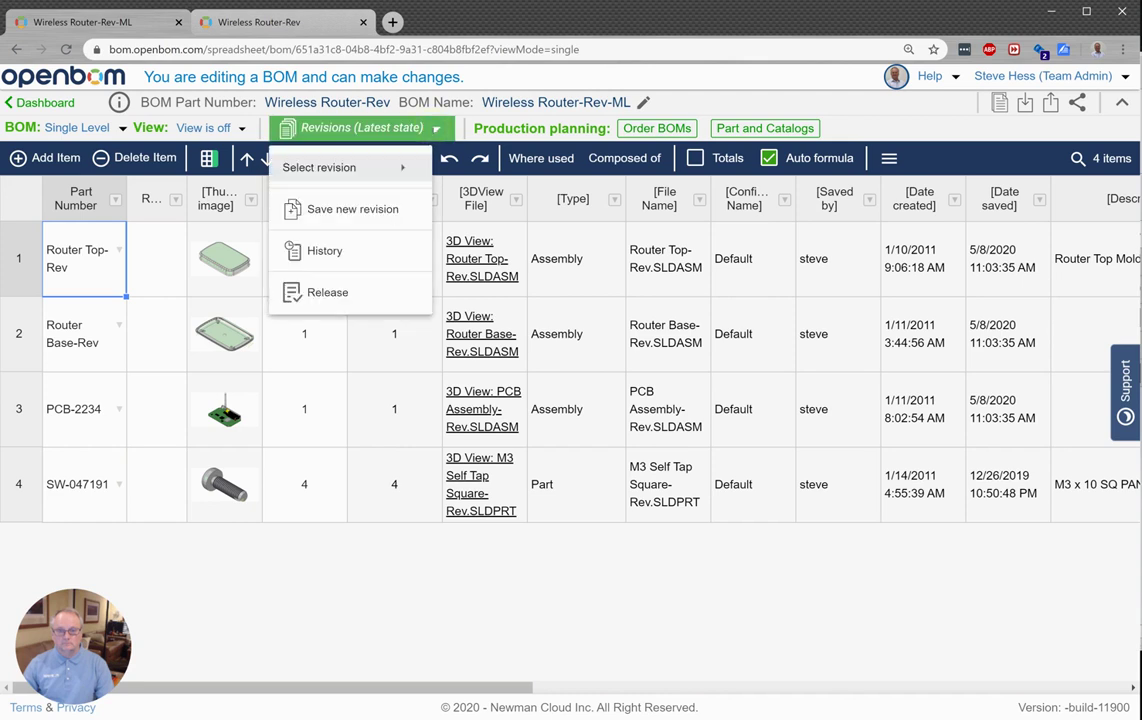
click(378, 209)
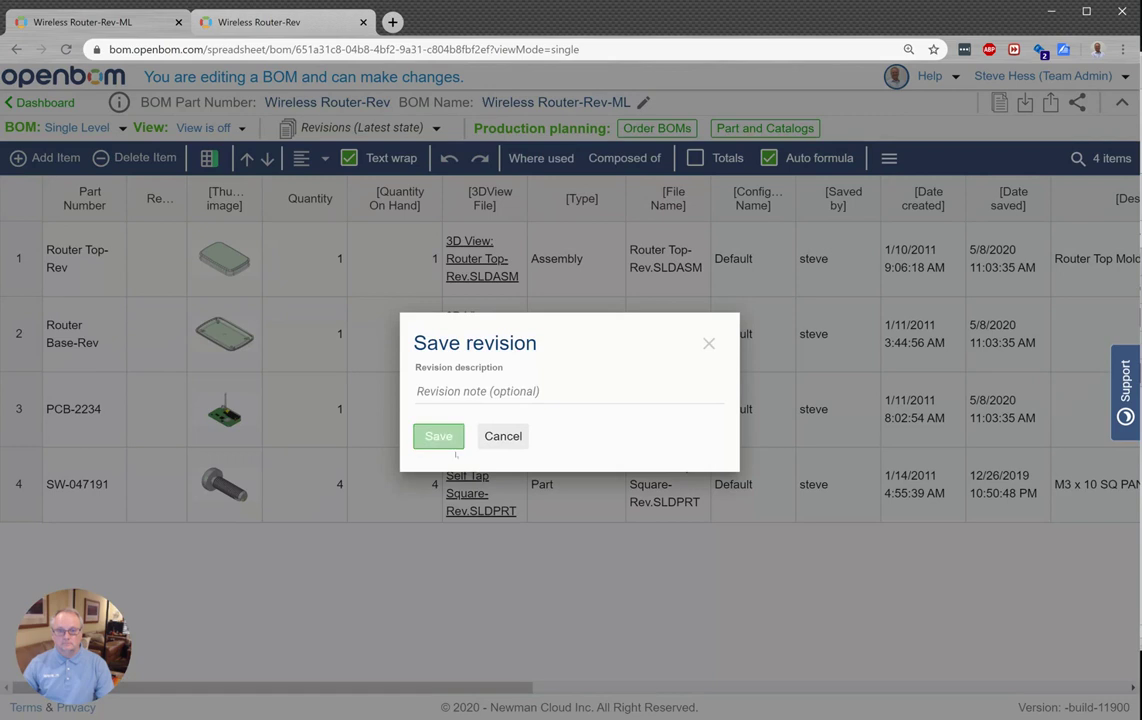
click(444, 436)
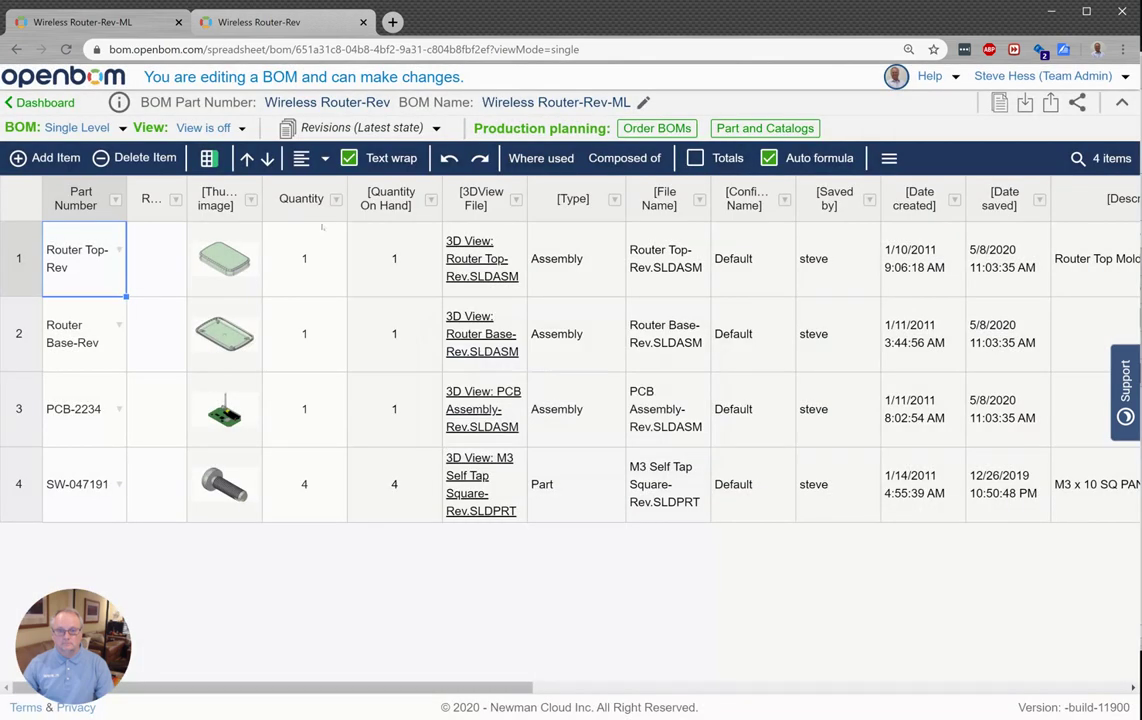
click(358, 128)
mouse_move(398, 170)
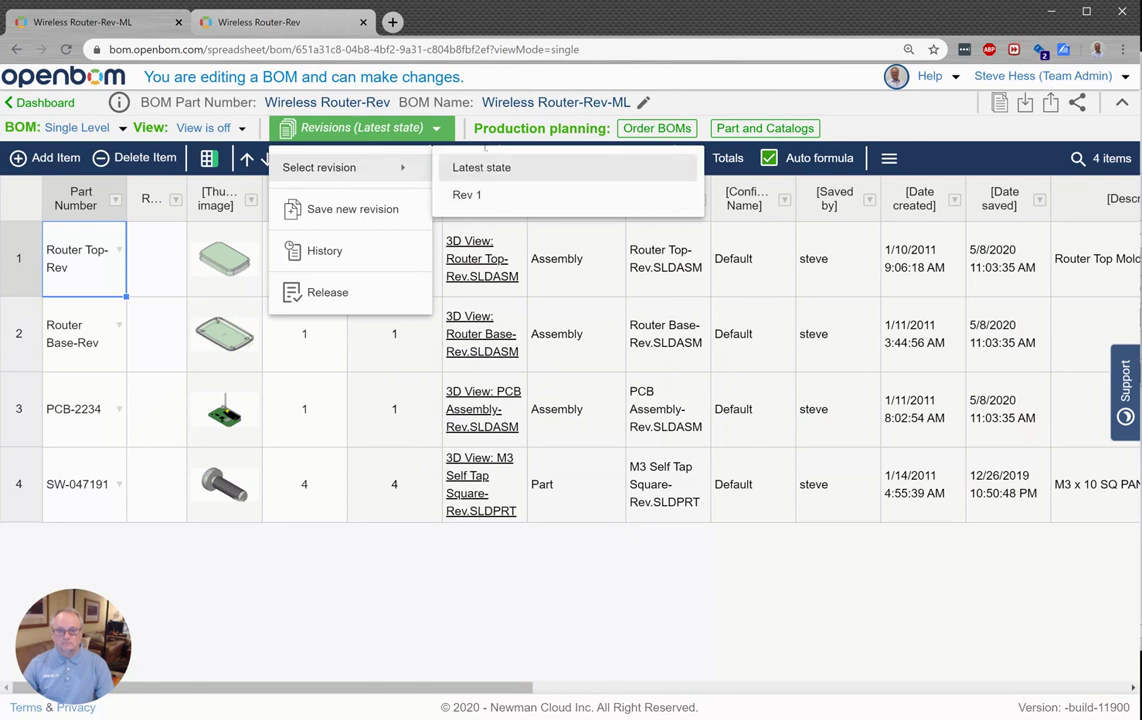
click(490, 168)
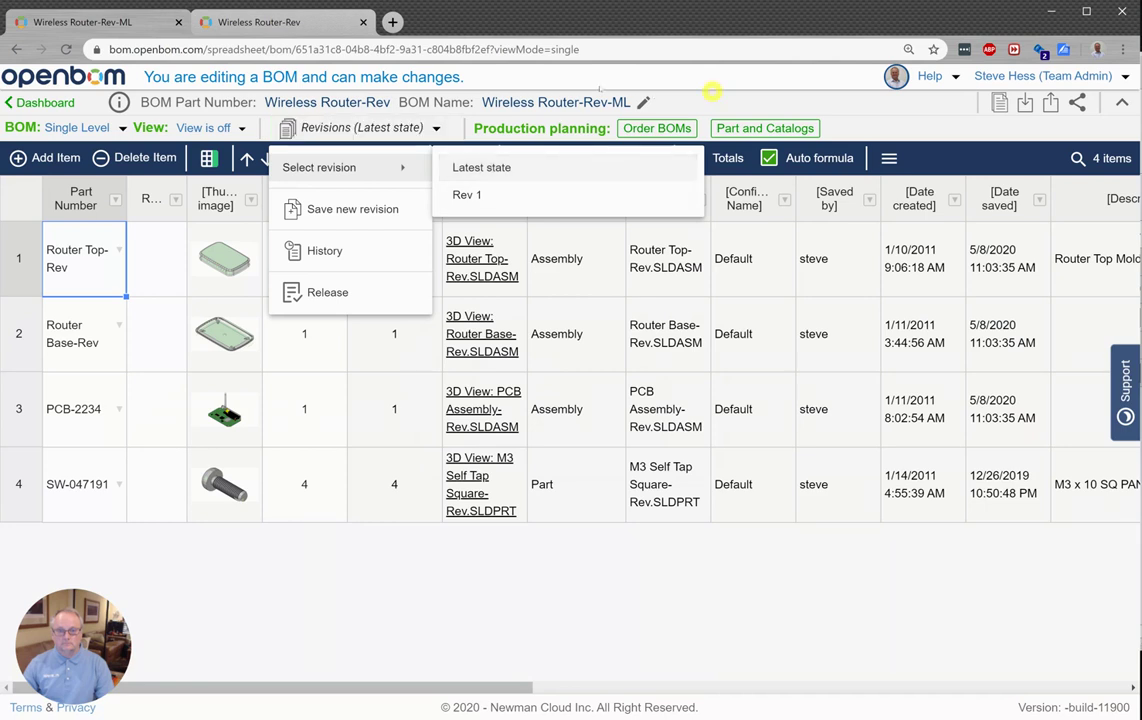
Set the quantity of part SW-047191 to 11 and save the BOM as another new revision without a note
click(304, 484)
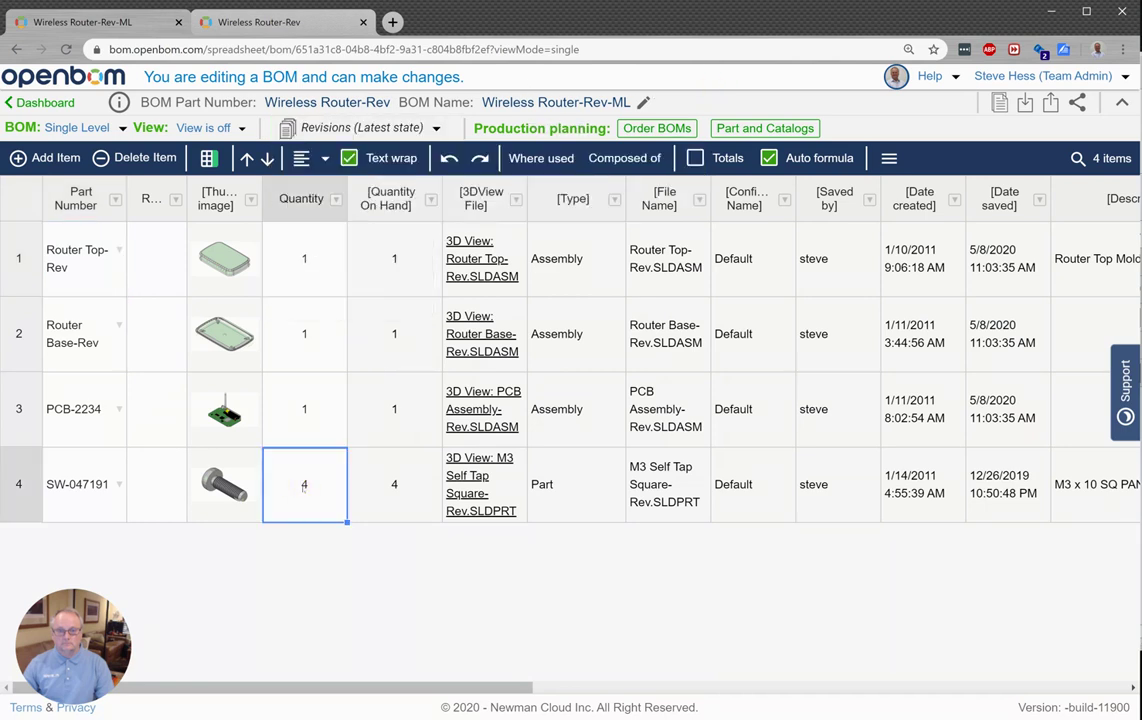
text(11)
key(Return)
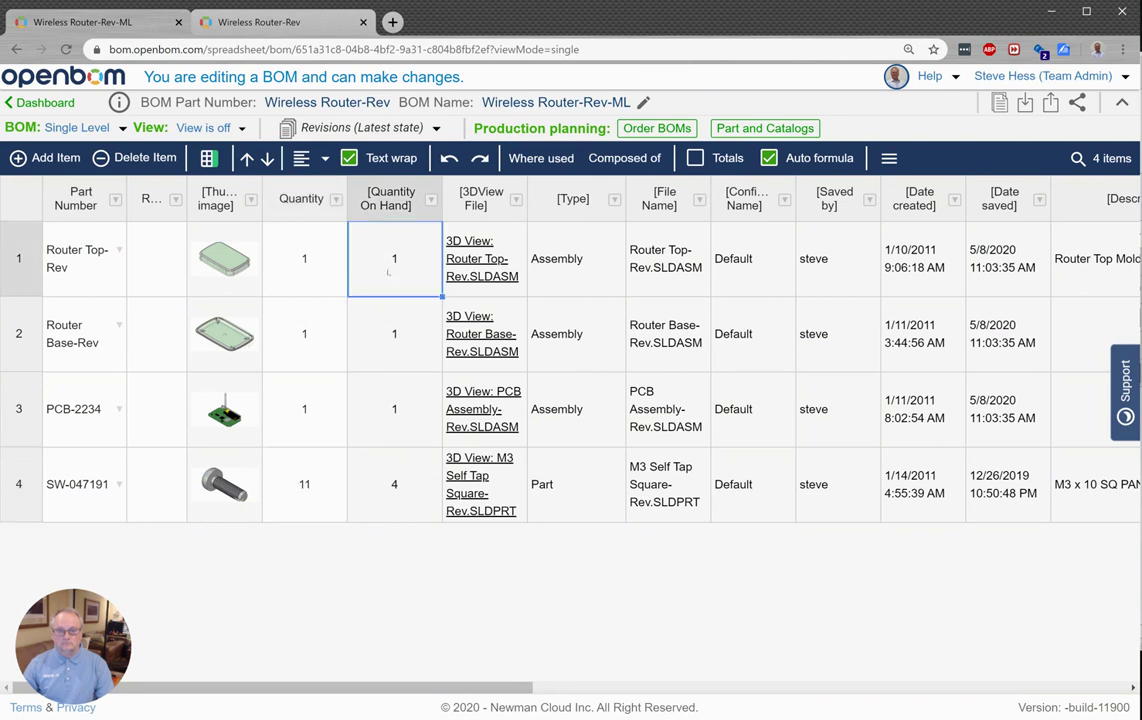
click(380, 125)
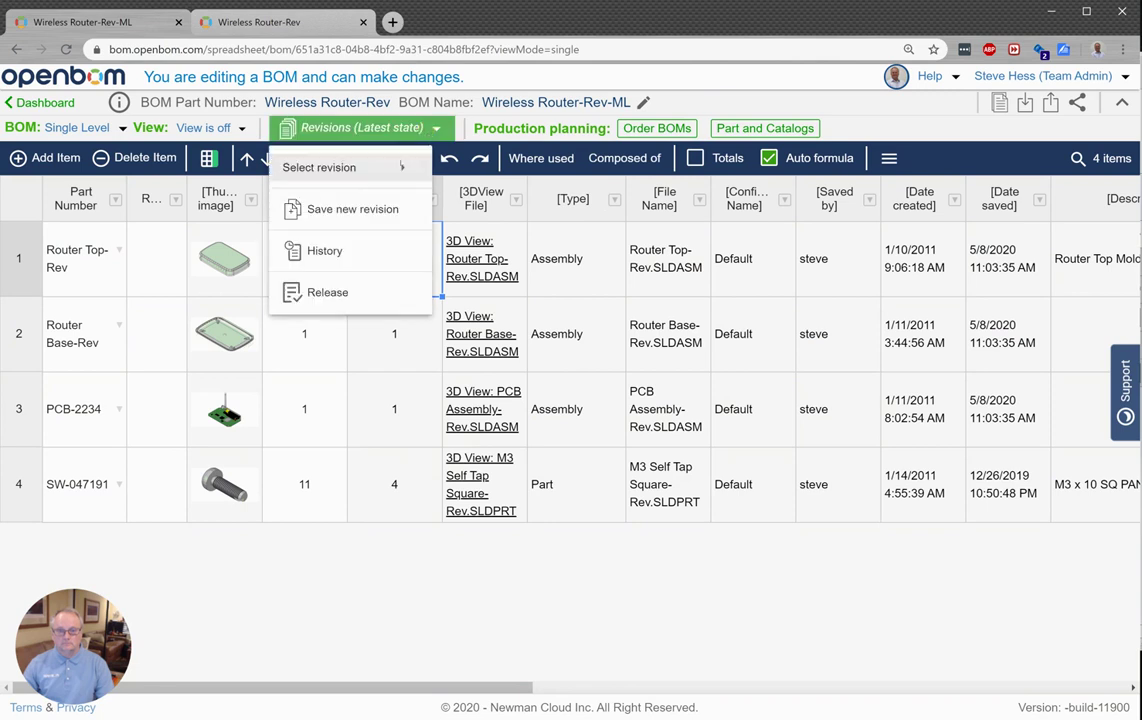
click(345, 209)
click(438, 436)
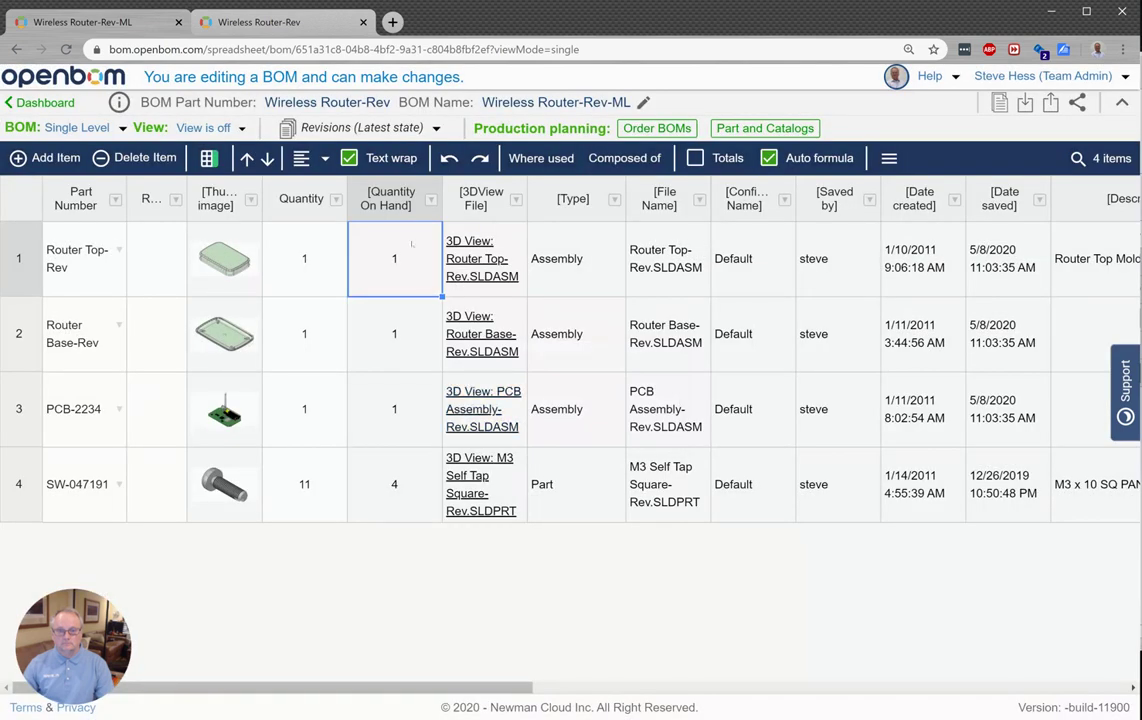
View the saved revisions Rev 1 and Rev 2 of the Wireless Router-Rev BOM to compare their quantities
click(419, 128)
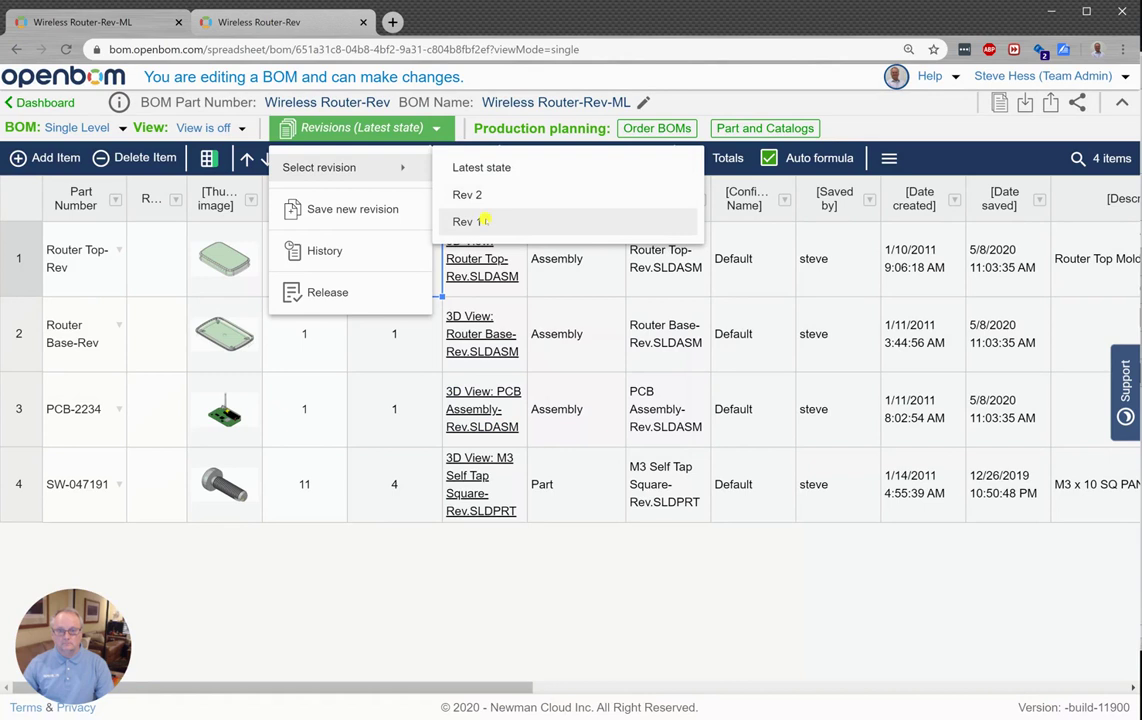
click(467, 222)
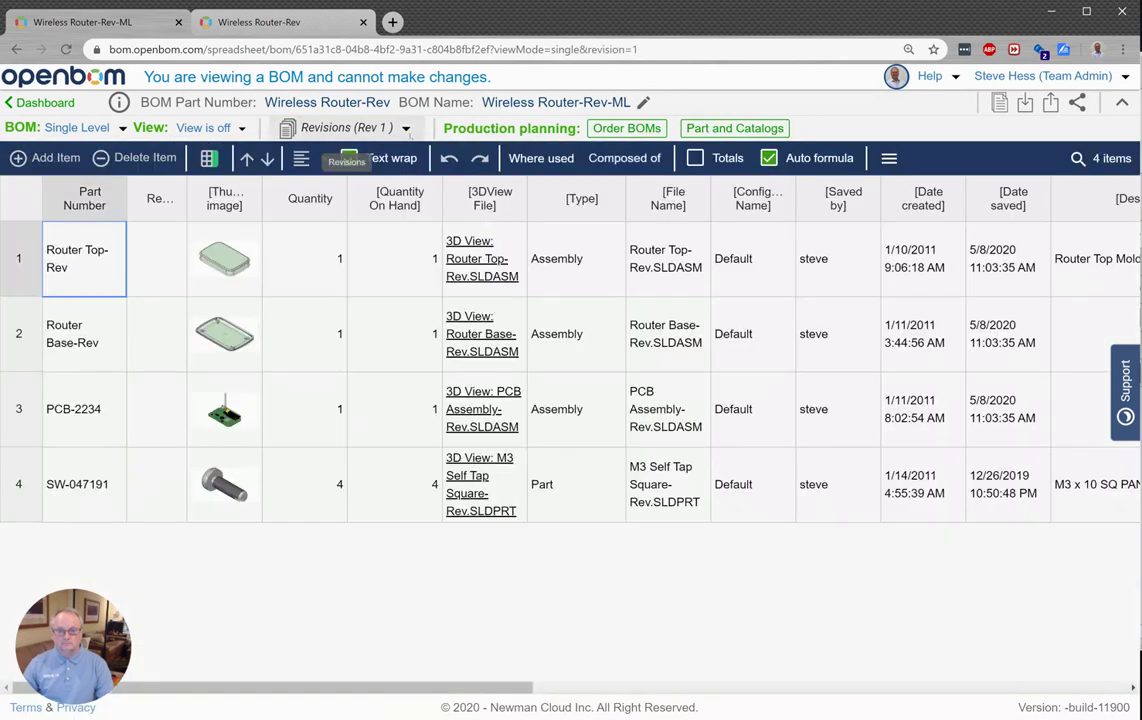
click(345, 128)
mouse_move(373, 168)
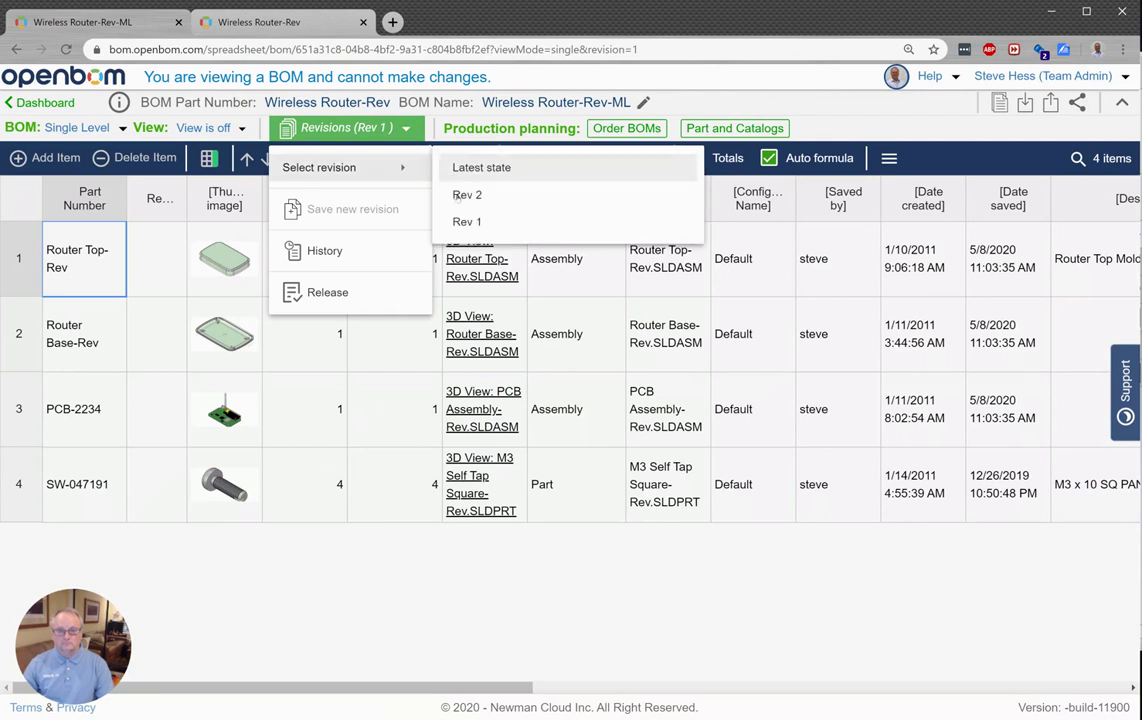
click(458, 191)
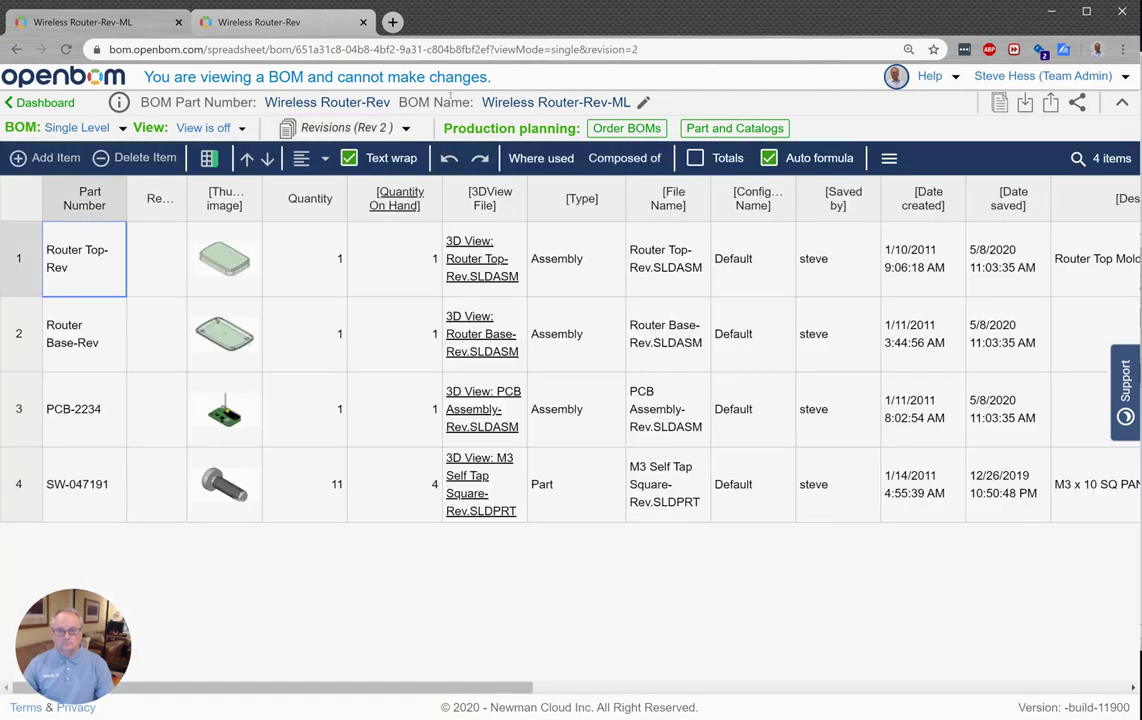
Return the BOM to its latest state and set the quantity of part SW-047191 to 8
click(362, 125)
mouse_move(373, 168)
click(492, 167)
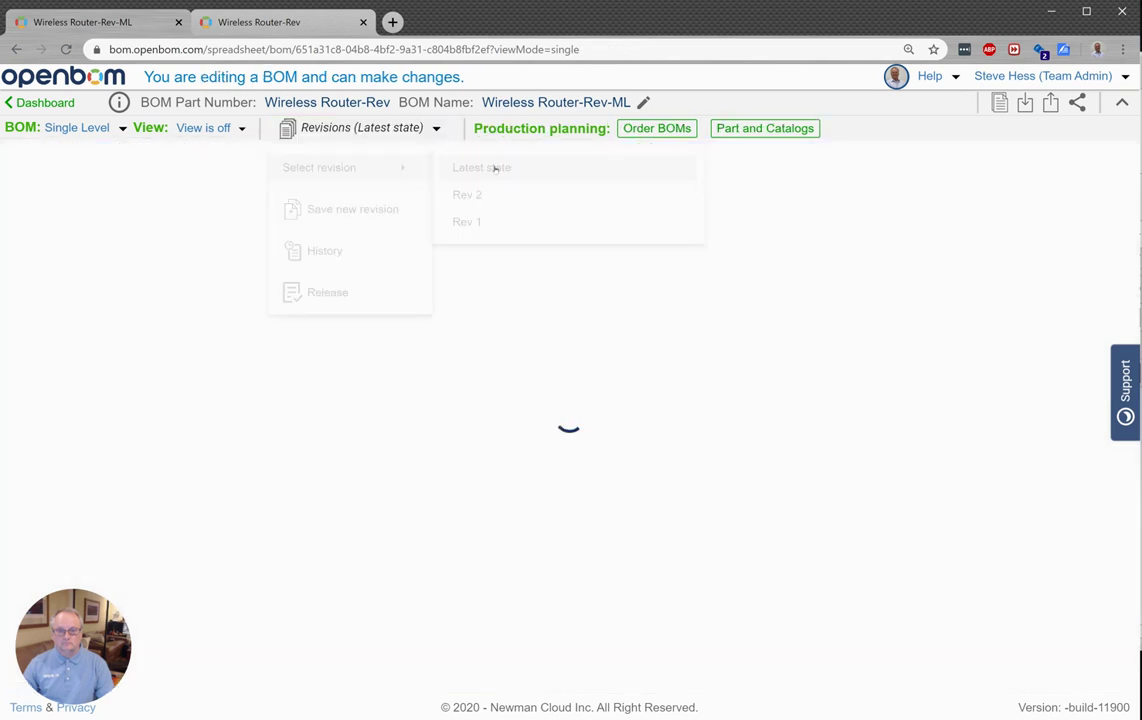
click(335, 478)
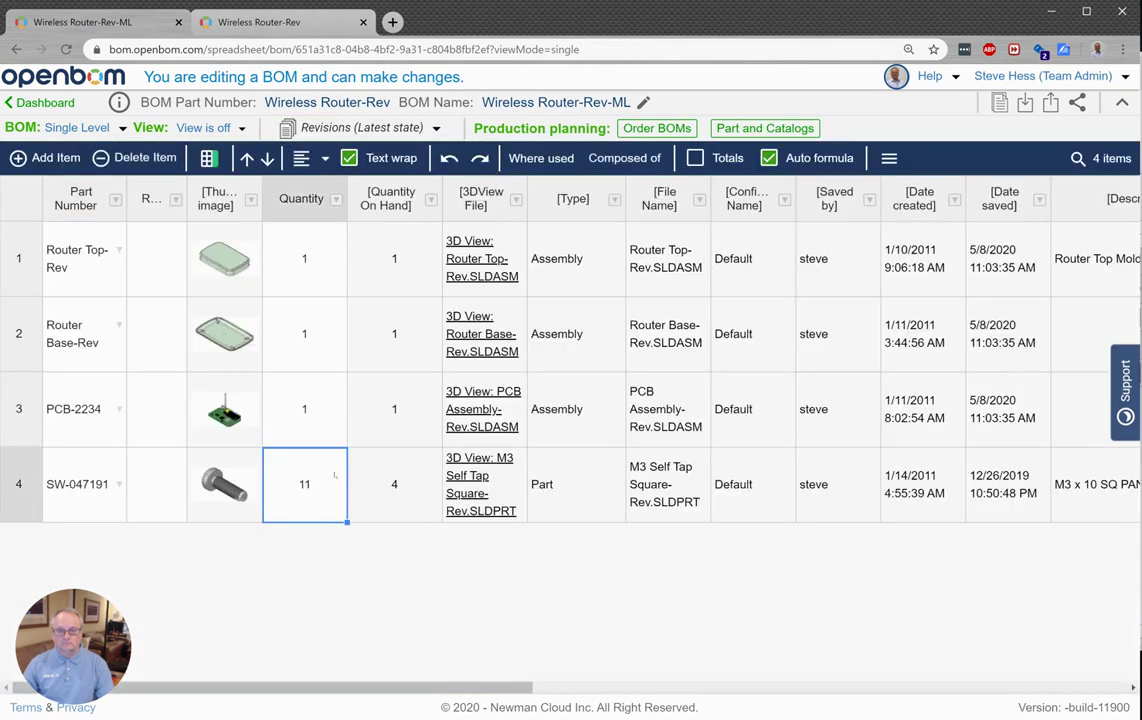
text(8)
key(Return)
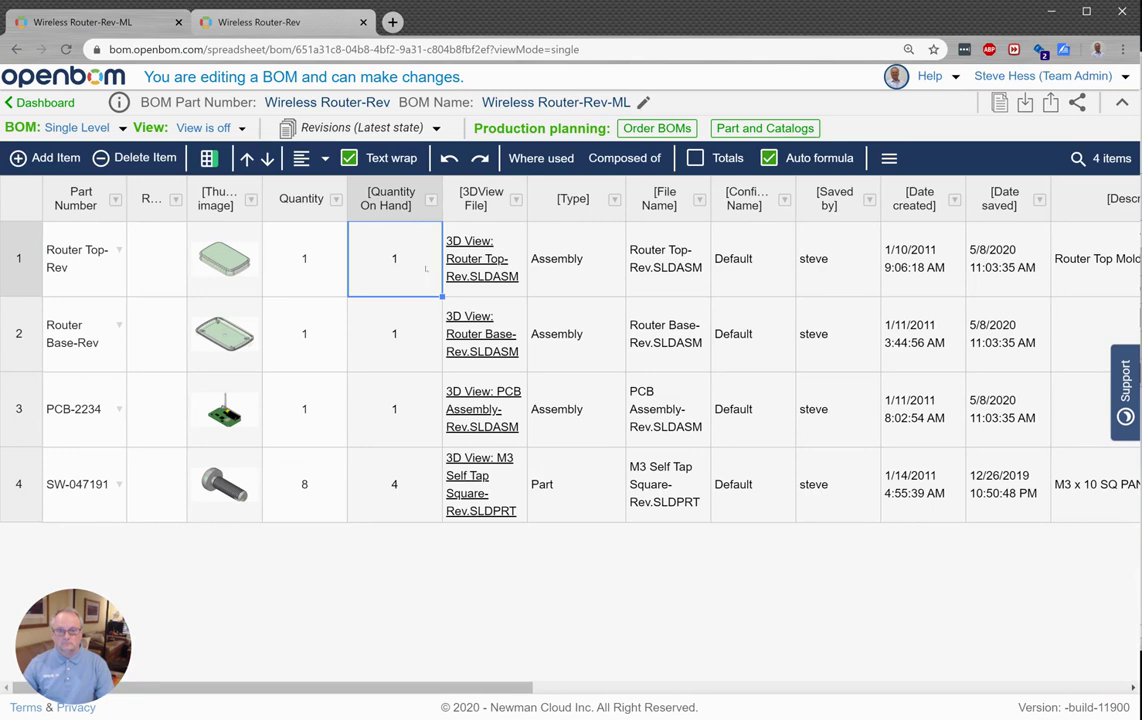
Check the list of saved revisions available for the Wireless Router-Rev BOM
click(379, 124)
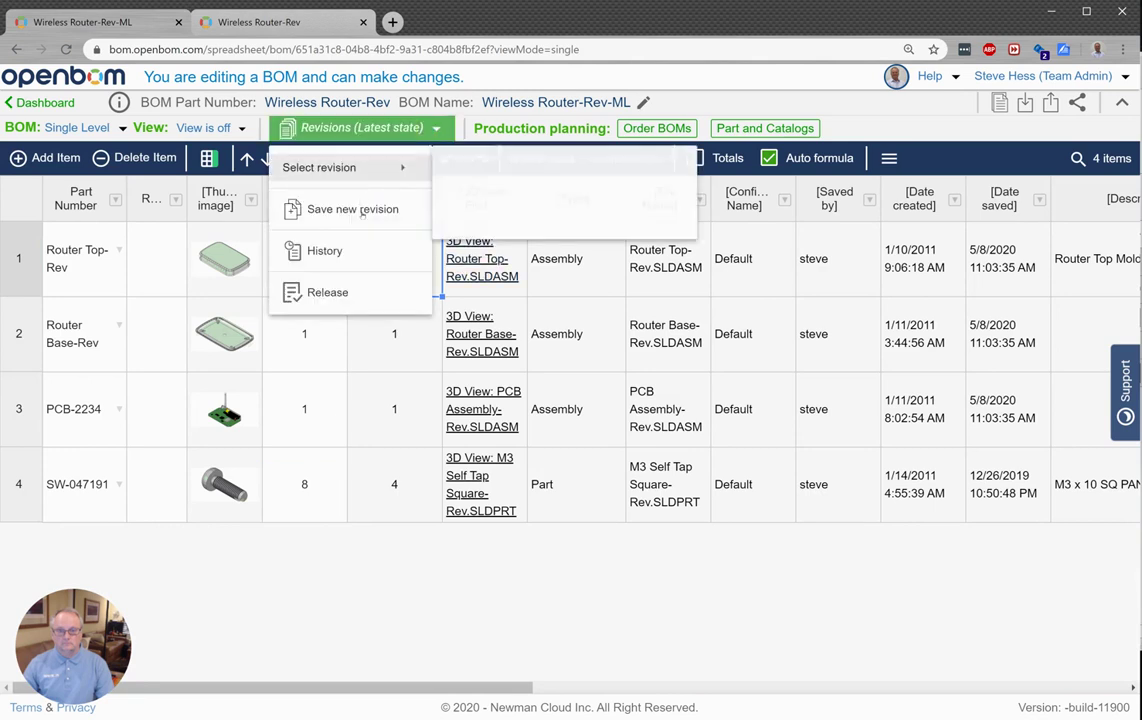
mouse_move(377, 172)
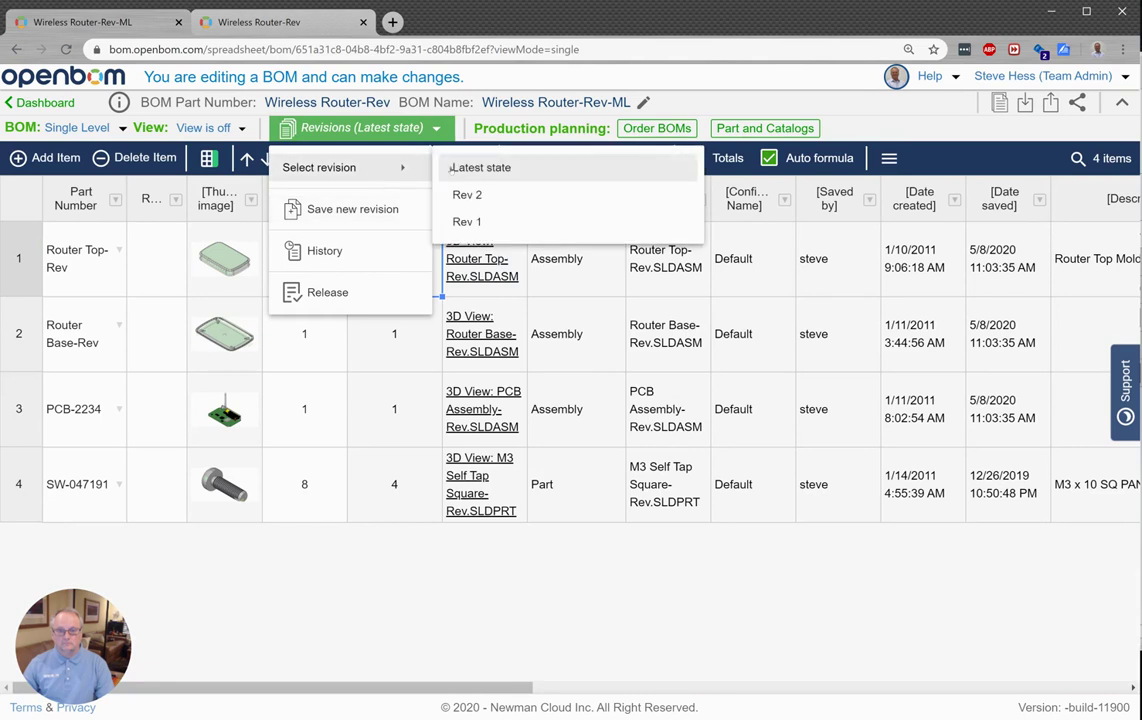
click(390, 574)
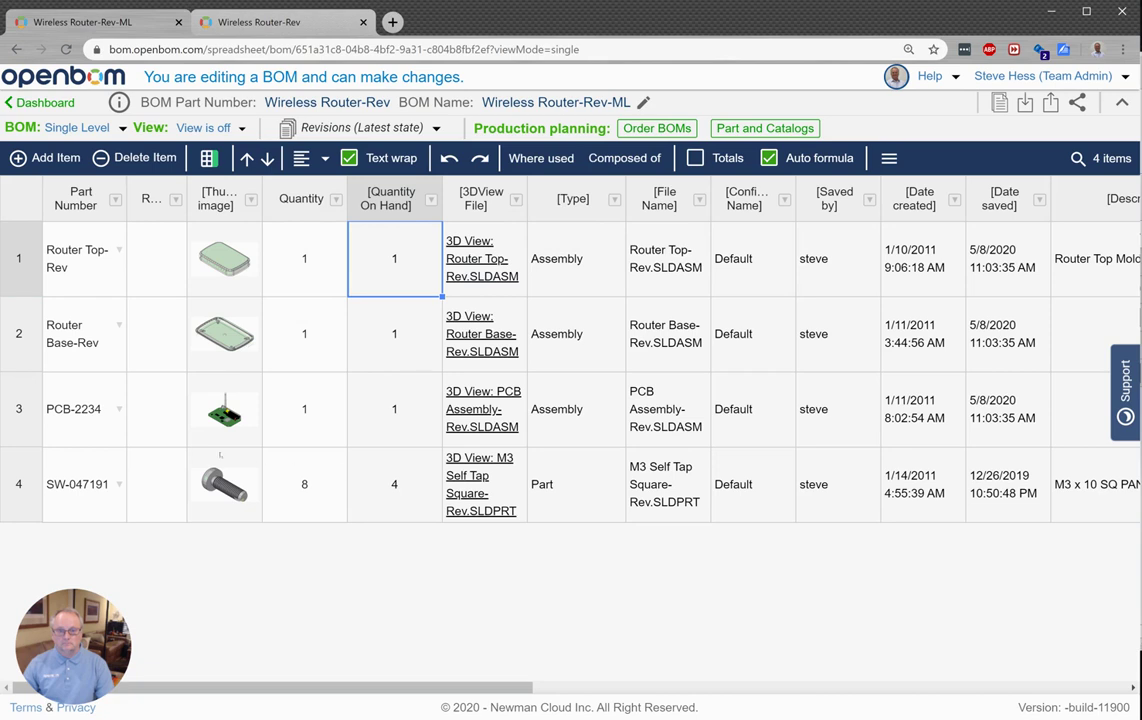
Open the BOM of the Router Base-Rev subassembly and set the revision of part SW-831576 to A
click(26, 321)
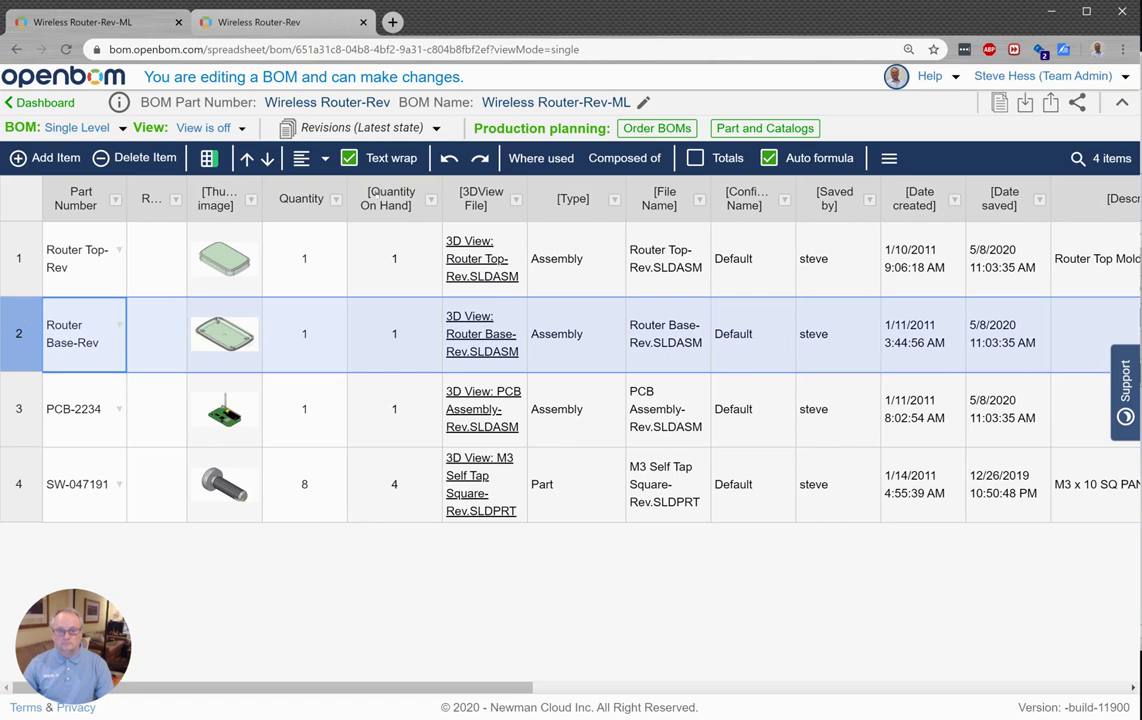
click(638, 166)
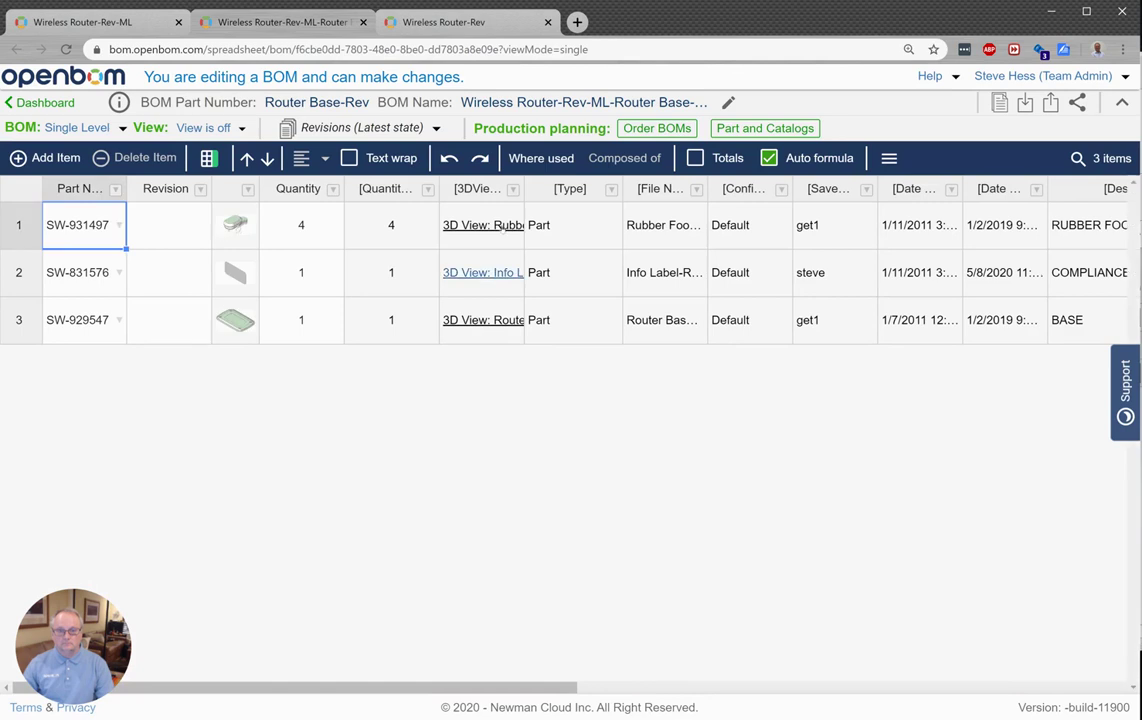
click(172, 272)
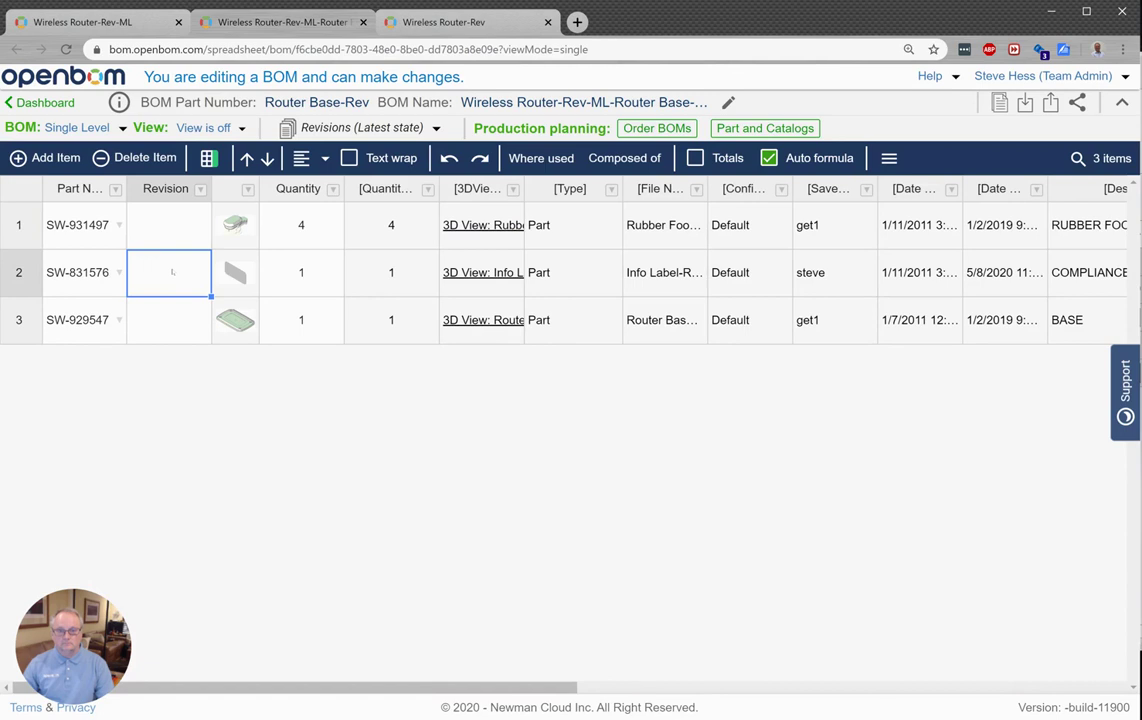
text(A)
key(Return)
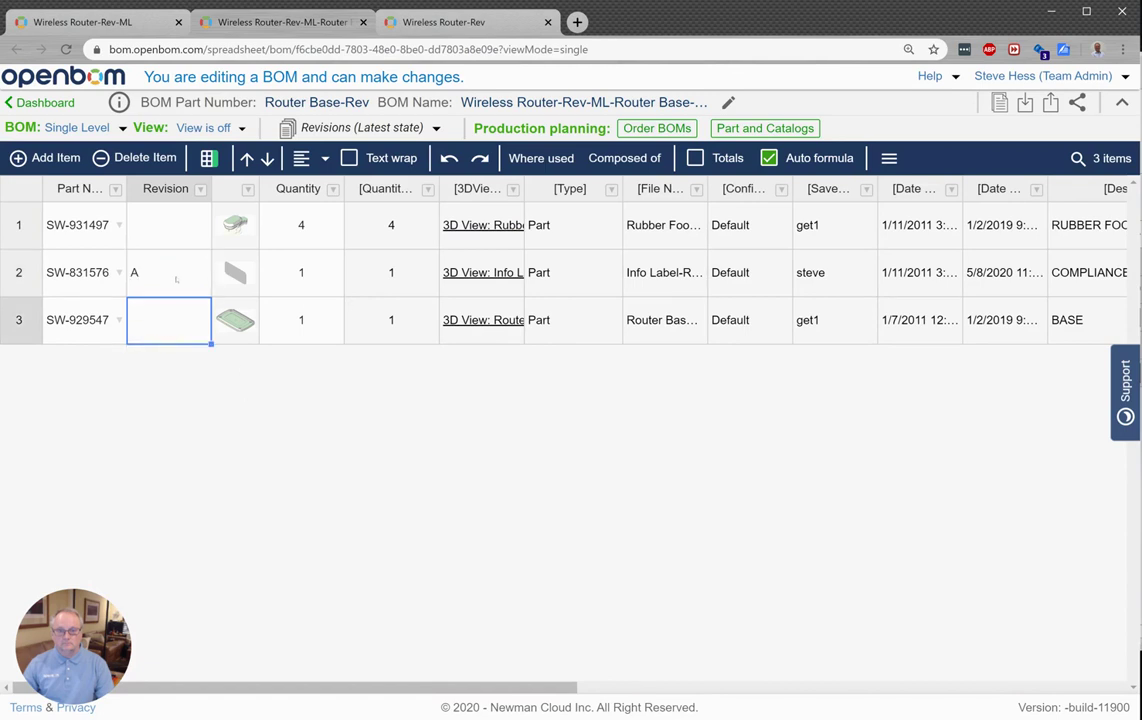
Save a new revision of the Router Base-Rev BOM without a note and check its revision list
click(436, 130)
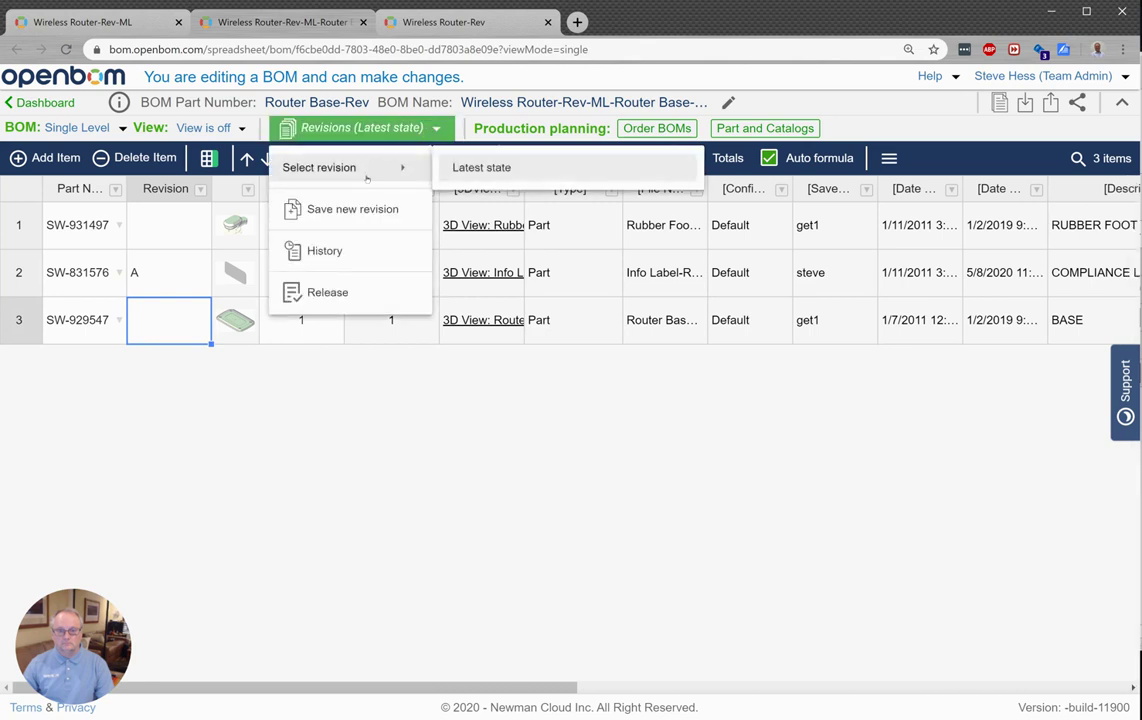
click(360, 210)
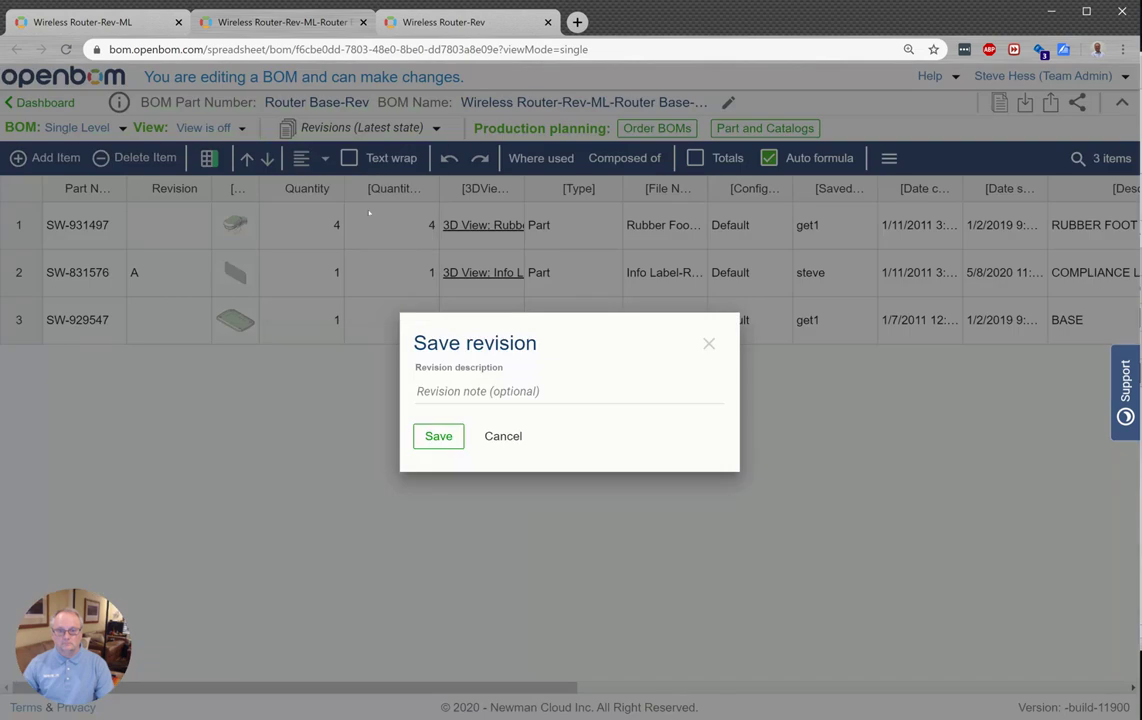
click(438, 436)
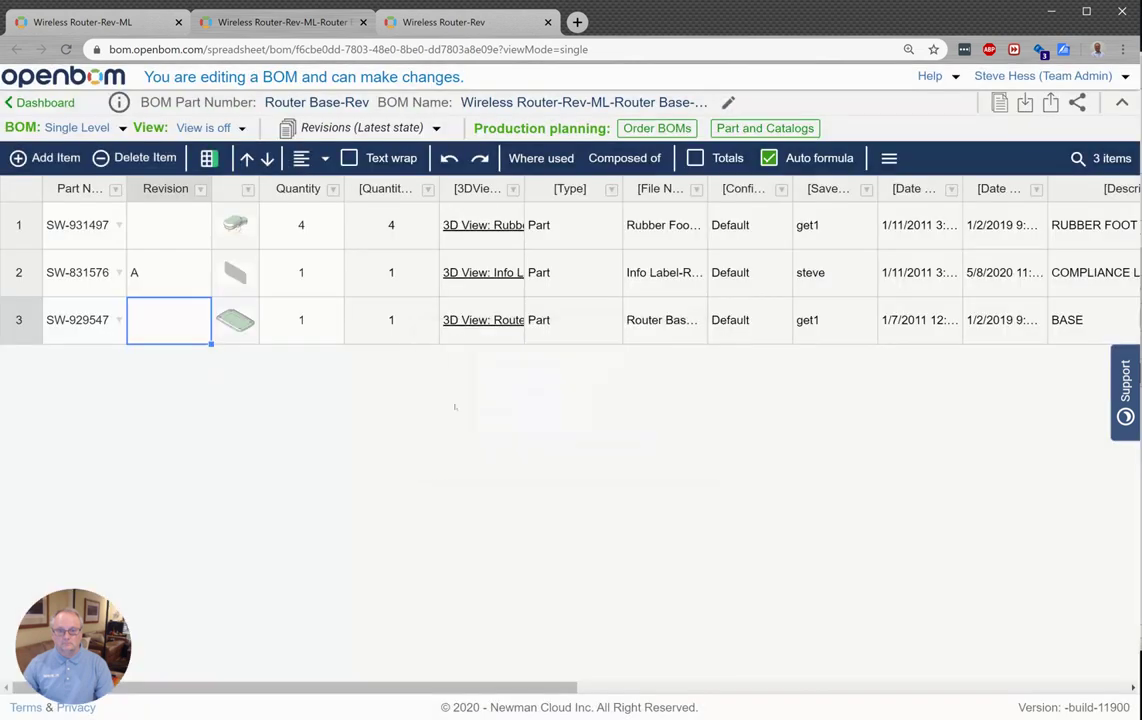
click(386, 127)
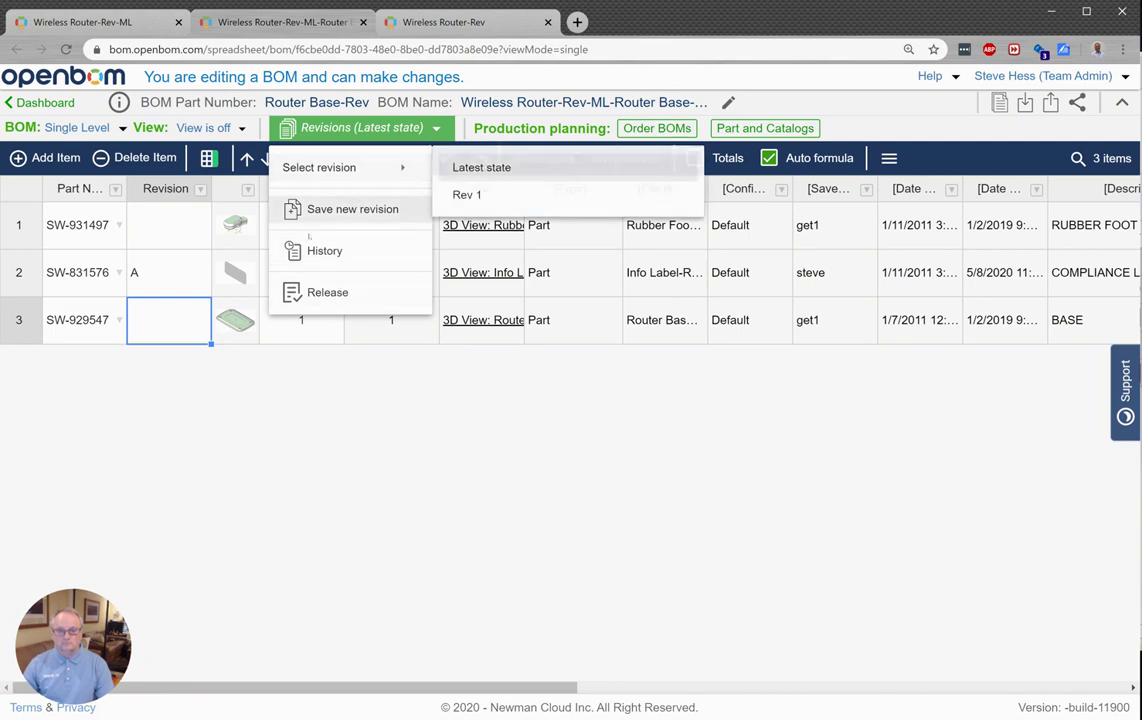
Go back to the Wireless Router-Rev BOM and set the revision of Router Base-Rev to A
click(104, 21)
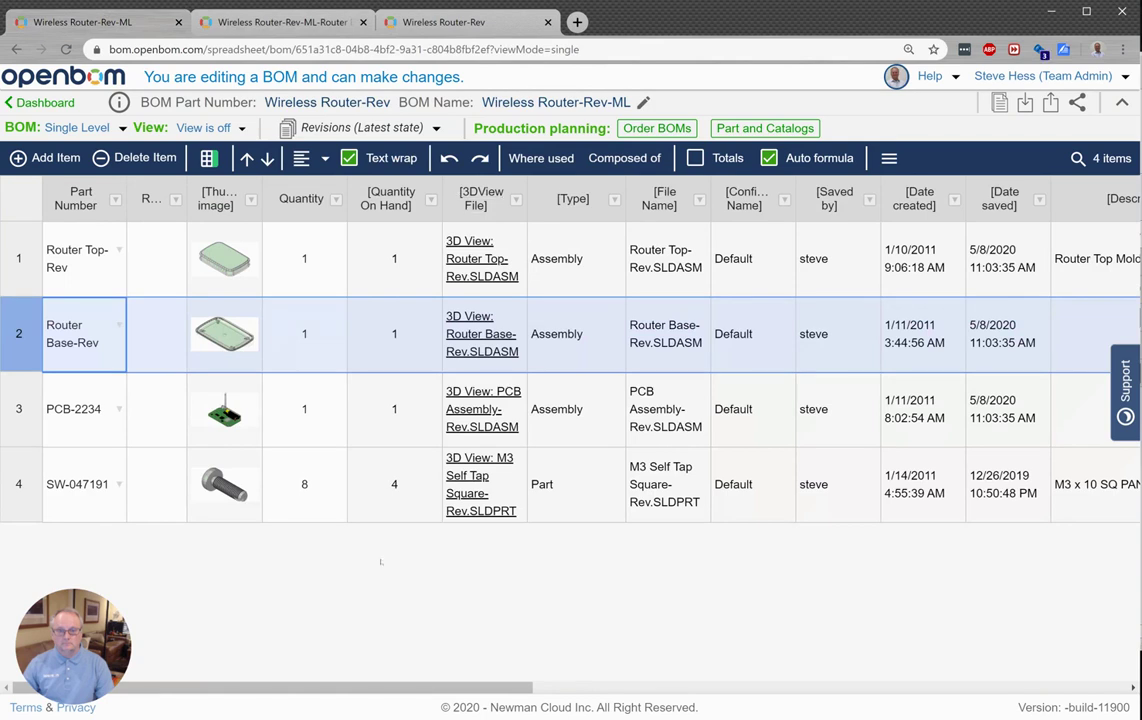
click(168, 336)
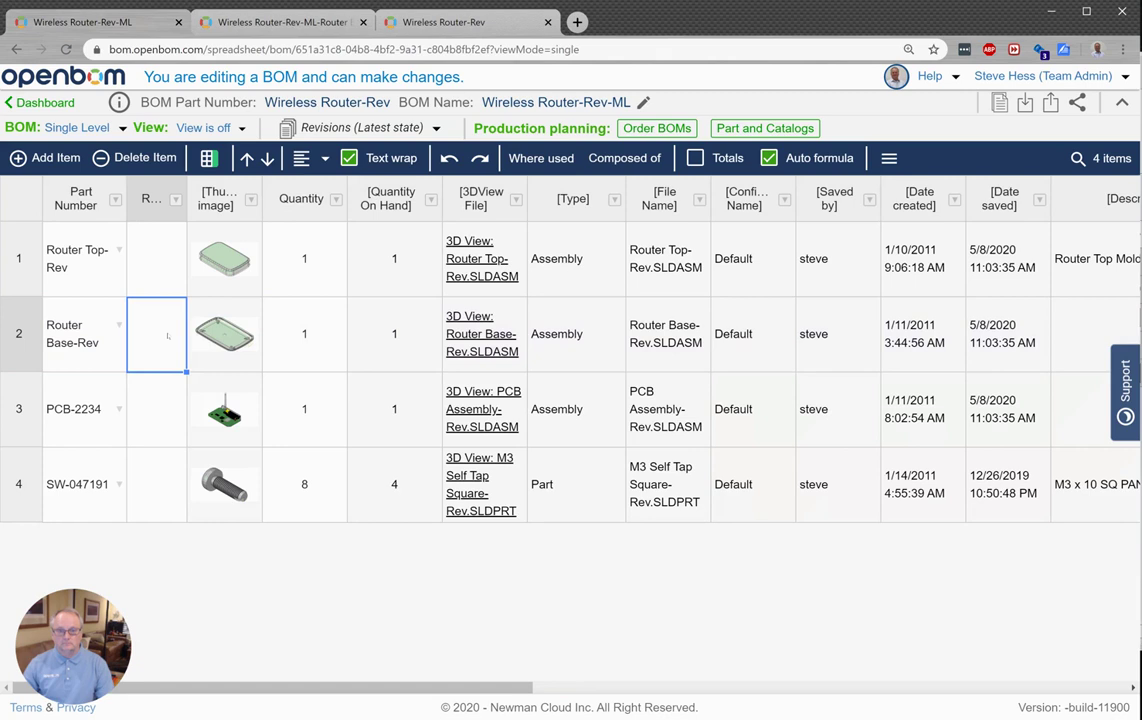
text(A)
Display the Wireless Router-Rev BOM as multi-level and expand the Router Base-Rev subassembly
click(72, 126)
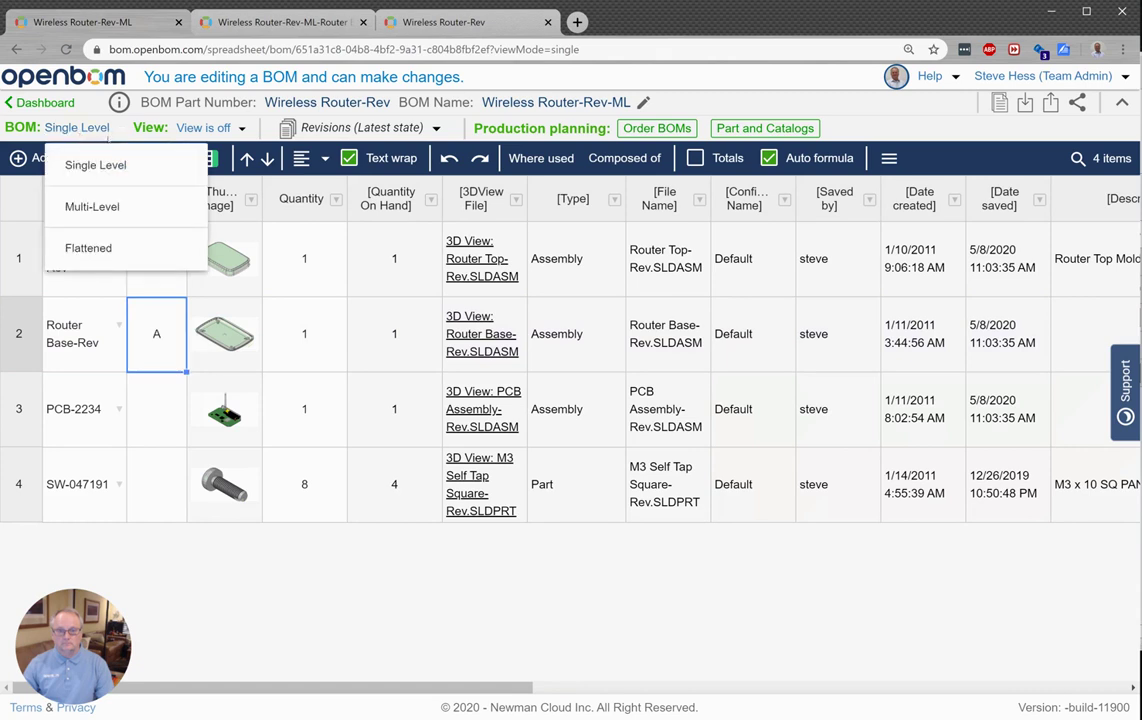
click(110, 210)
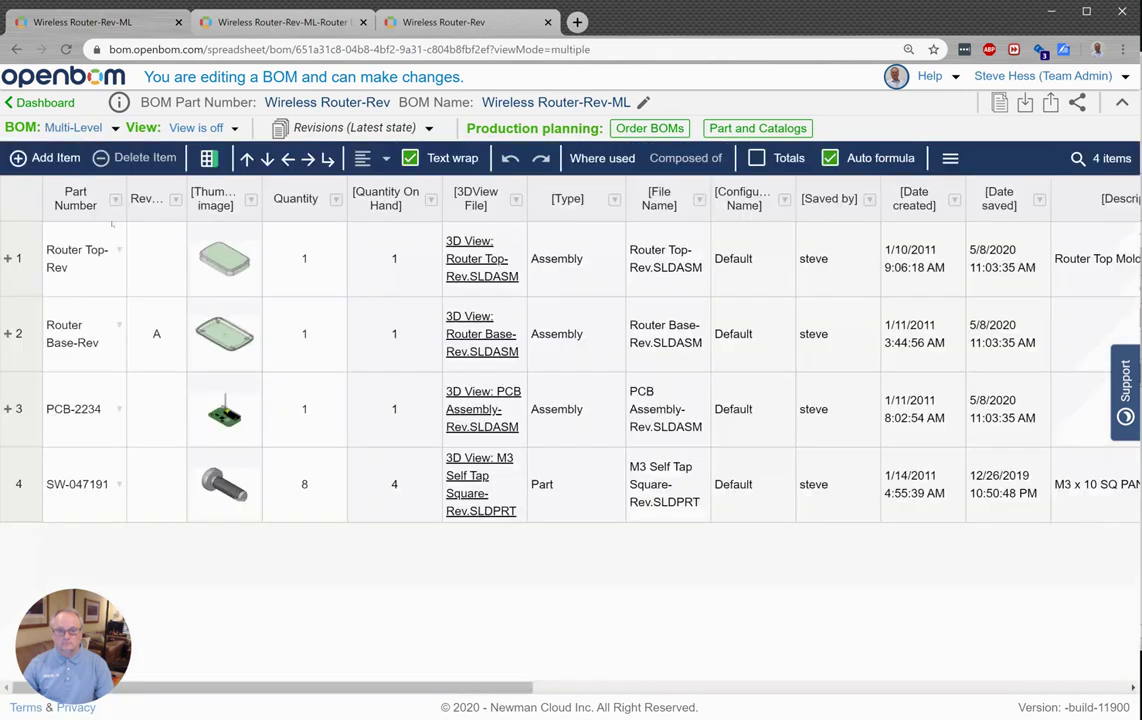
click(10, 333)
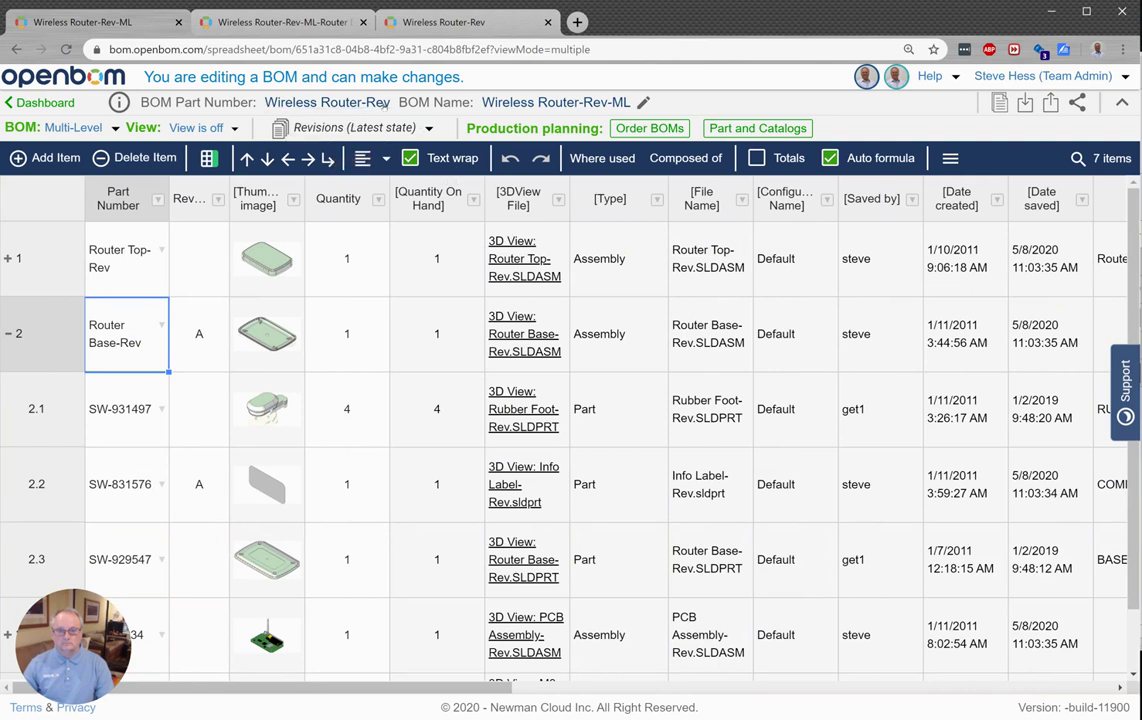
Switch the Wireless Router-Rev BOM to single-level and save a new revision of it without a note
click(430, 129)
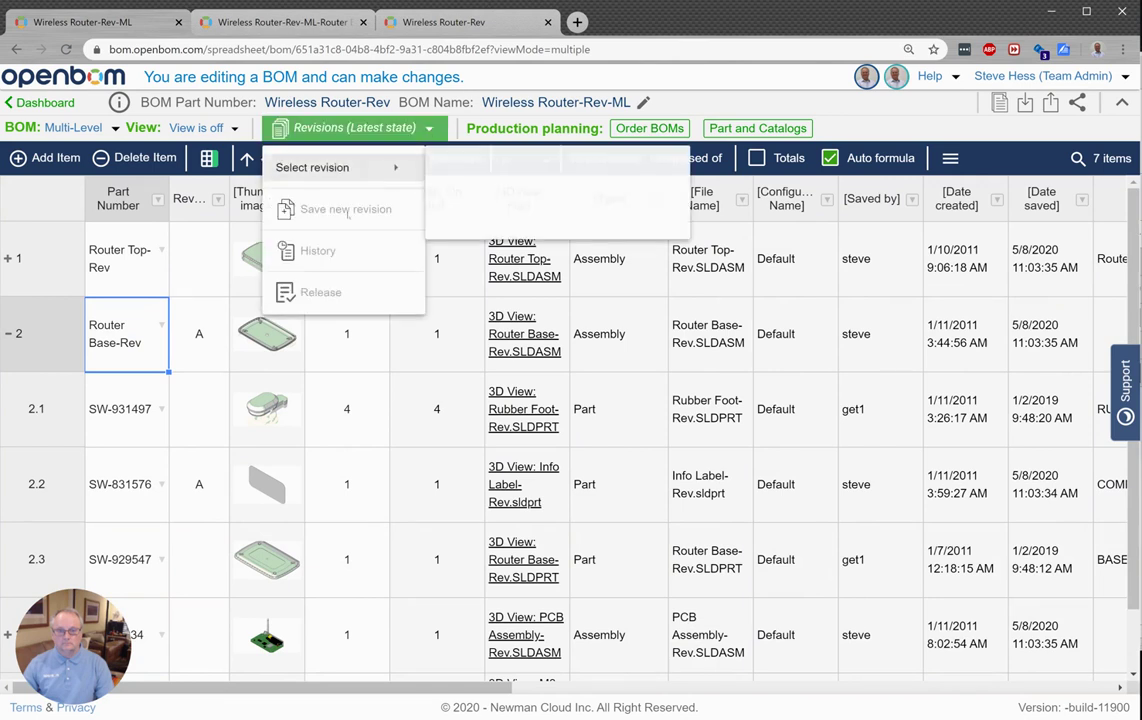
click(75, 128)
click(80, 163)
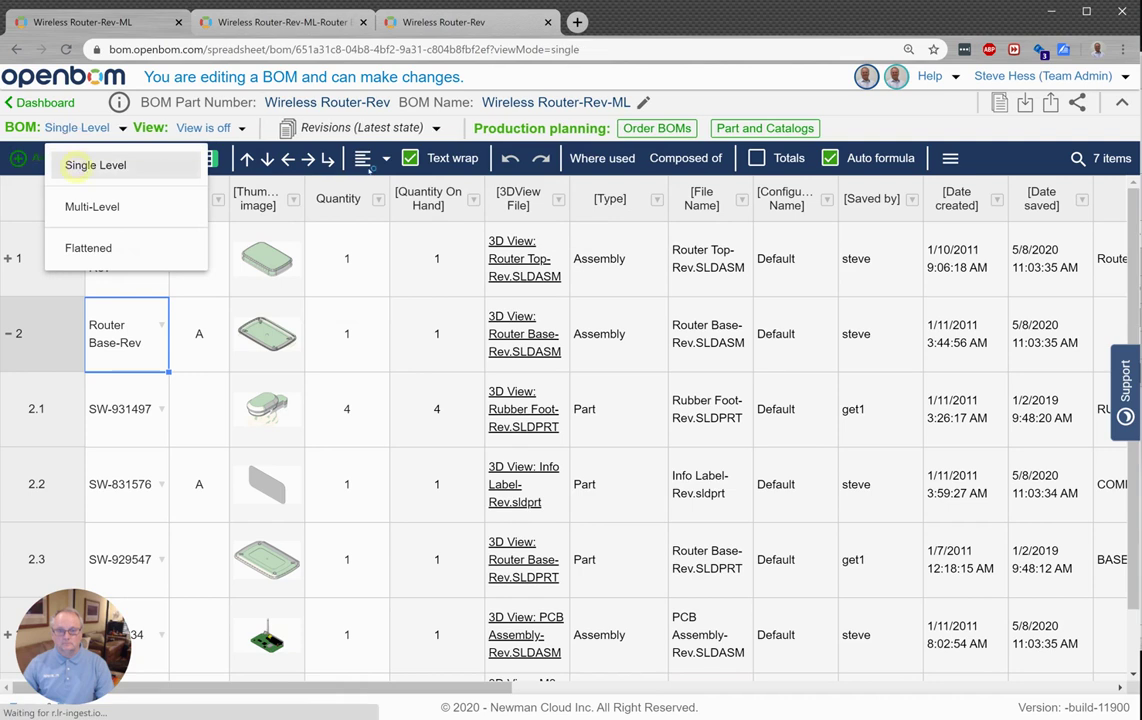
click(362, 125)
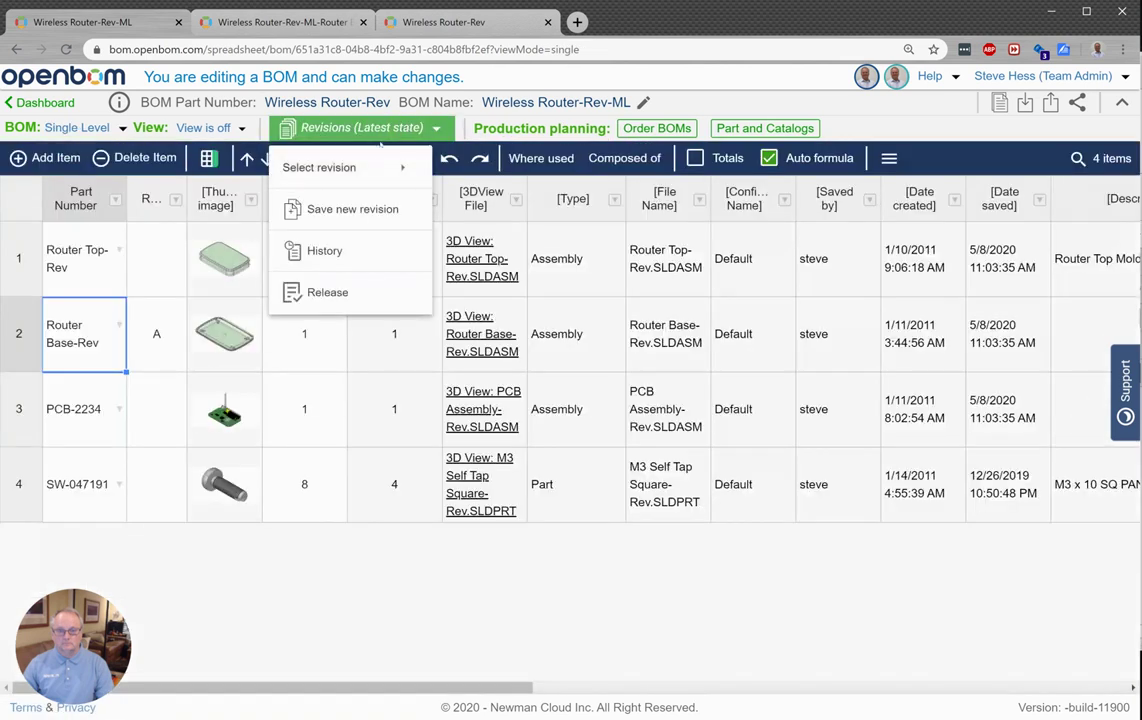
click(330, 209)
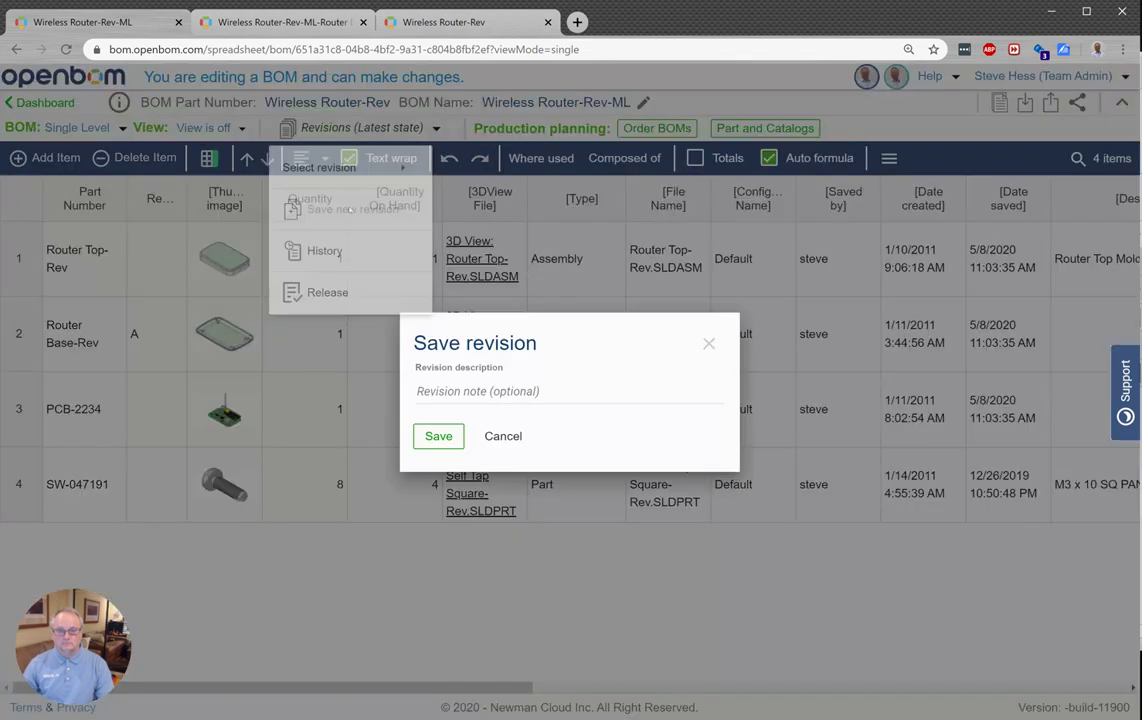
click(440, 437)
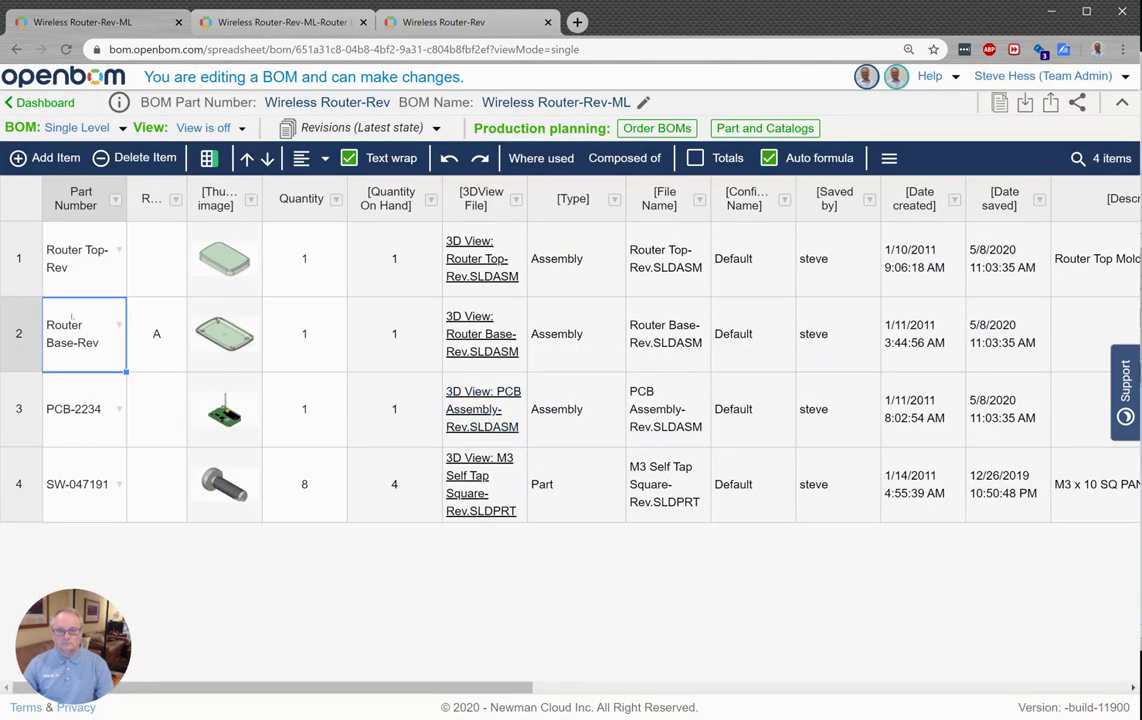
View saved revisions Rev 1, Rev 2 and Rev 3 of the Wireless Router-Rev BOM one after another to compare them
click(360, 128)
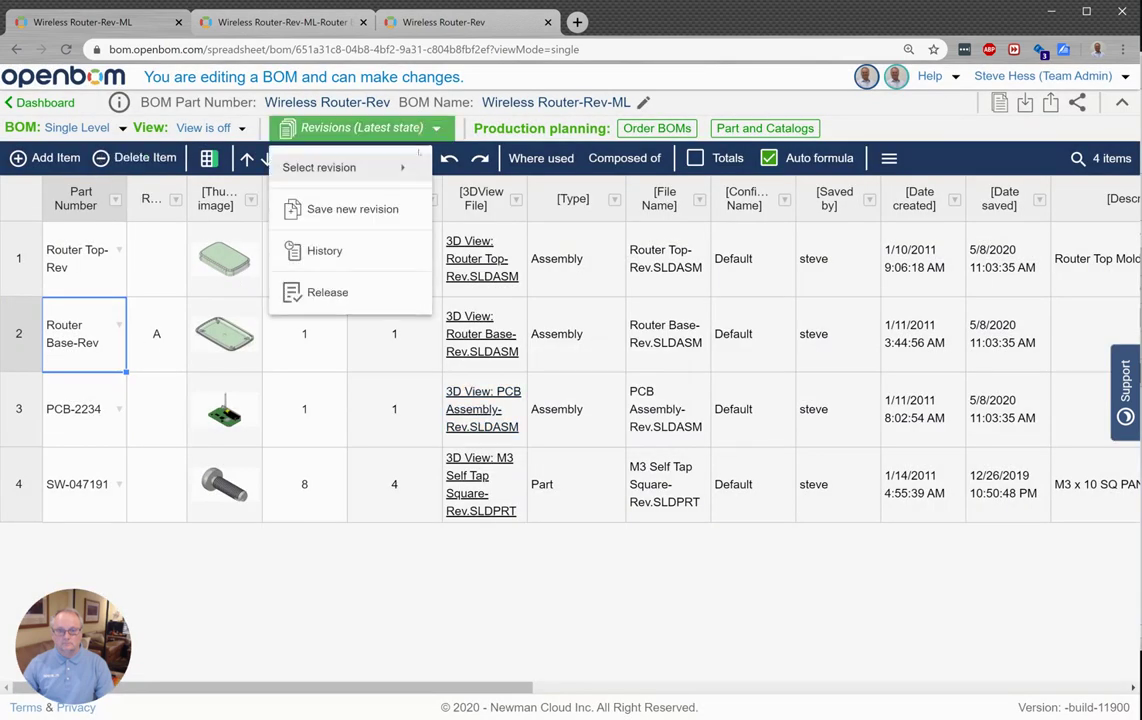
mouse_move(386, 168)
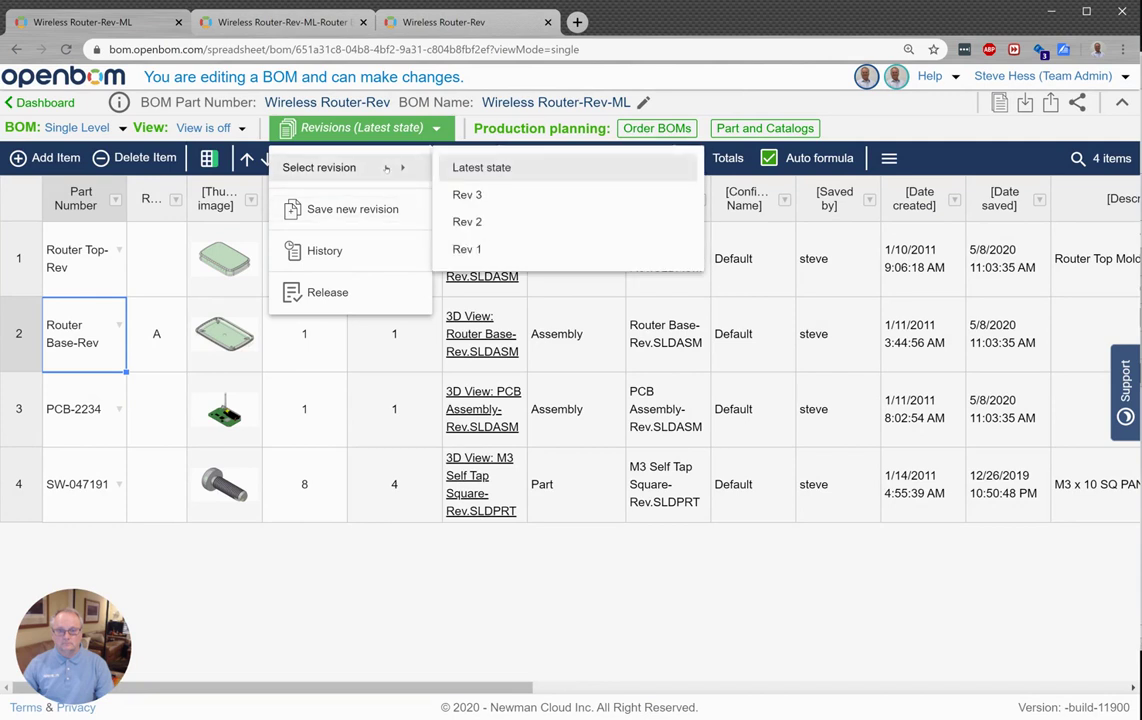
click(484, 249)
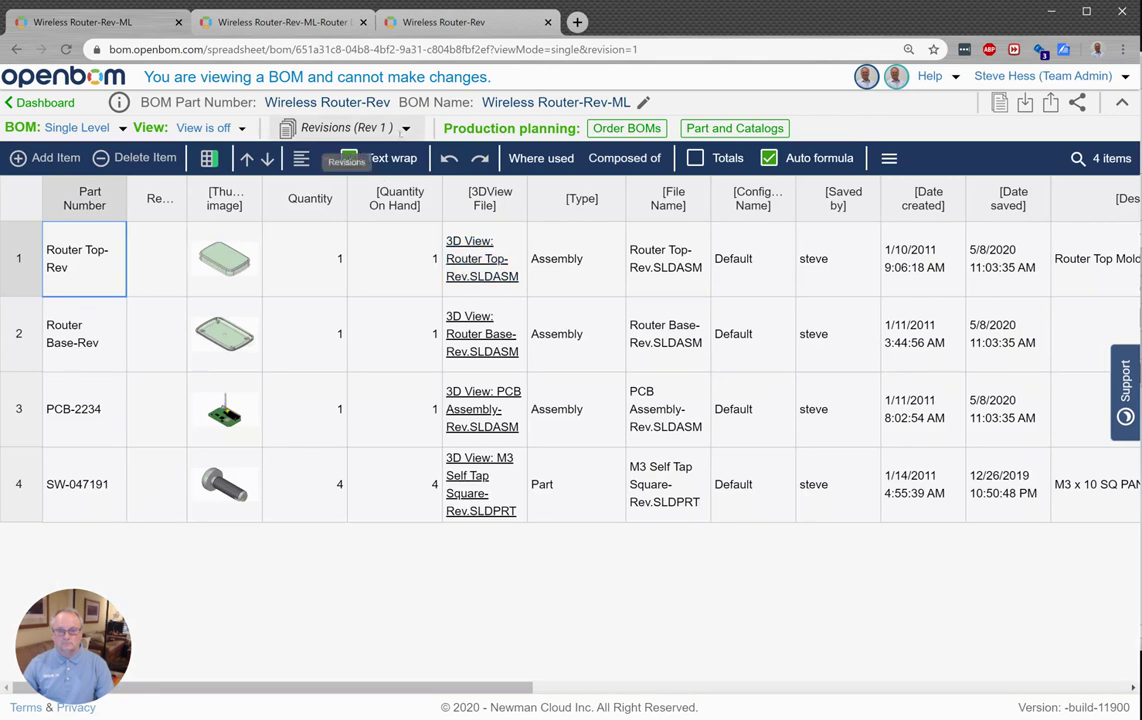
click(357, 125)
mouse_move(383, 172)
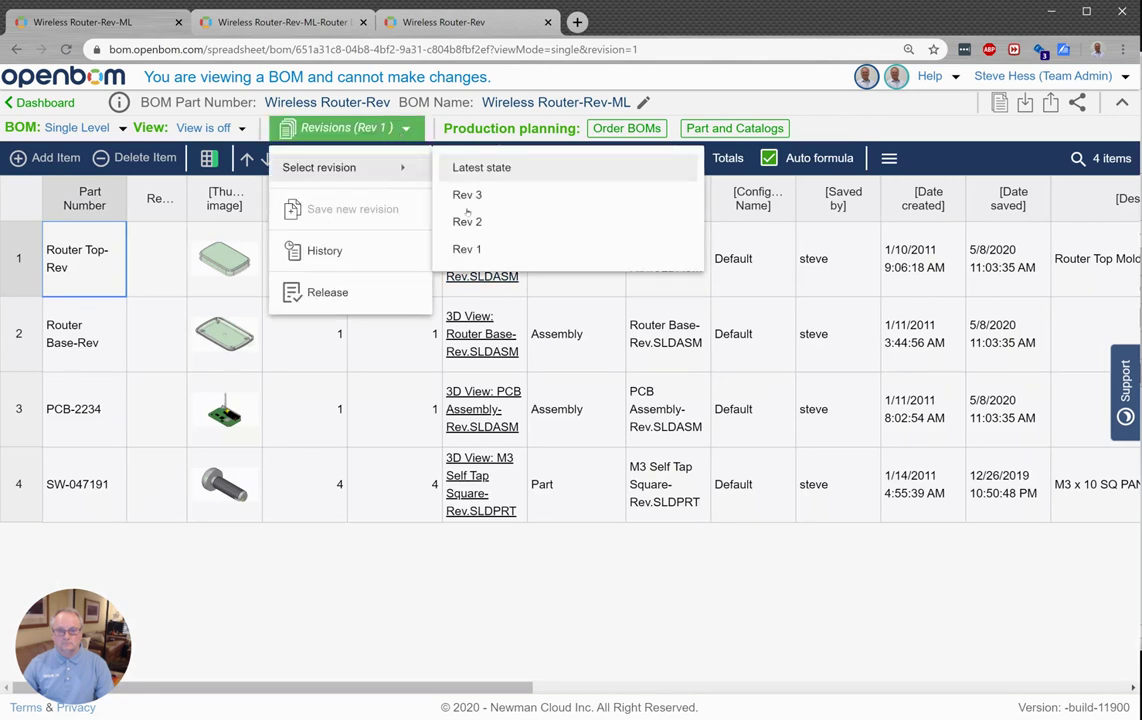
click(470, 222)
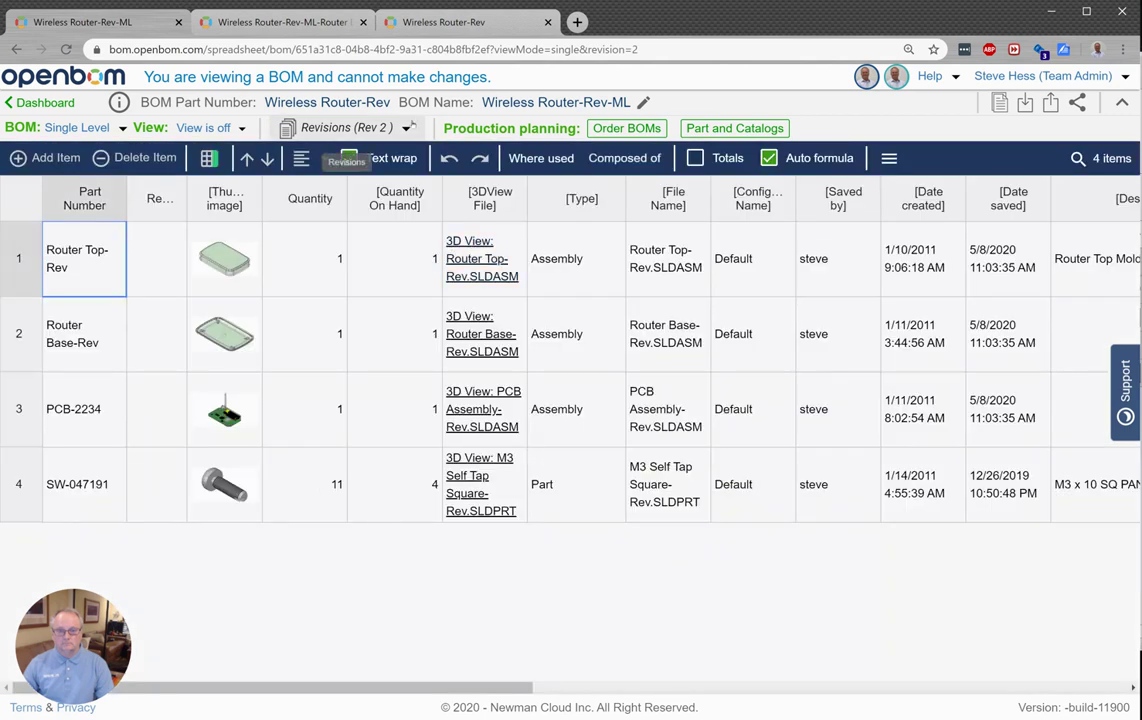
click(402, 127)
mouse_move(396, 166)
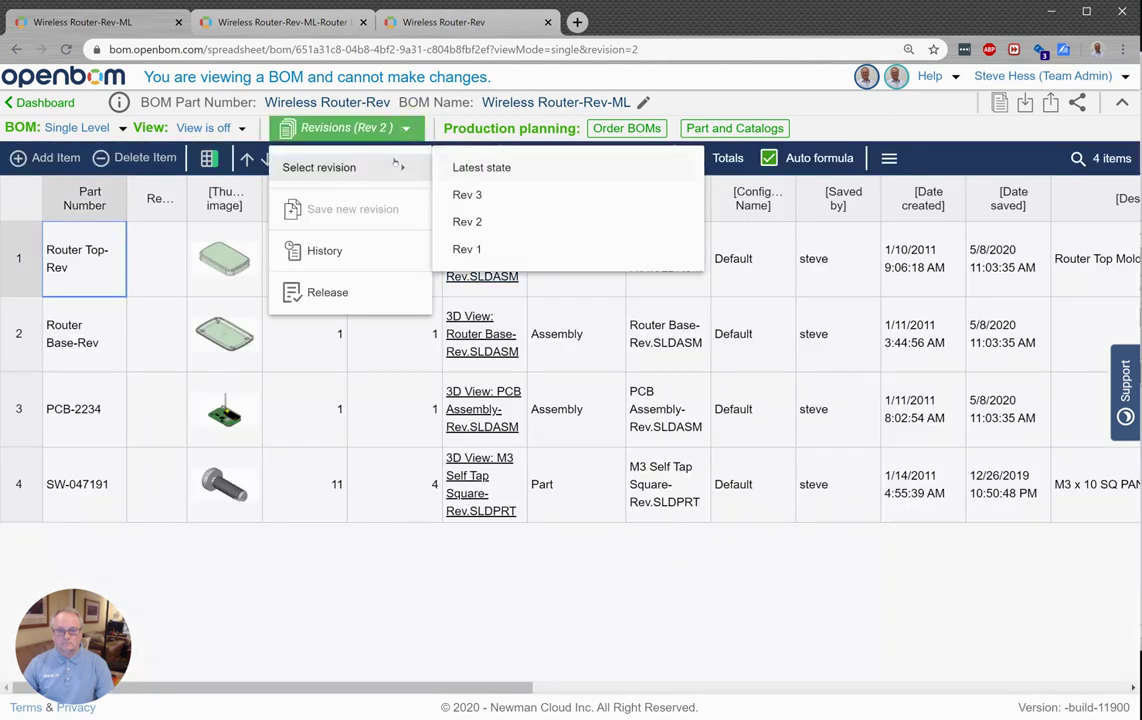
click(468, 193)
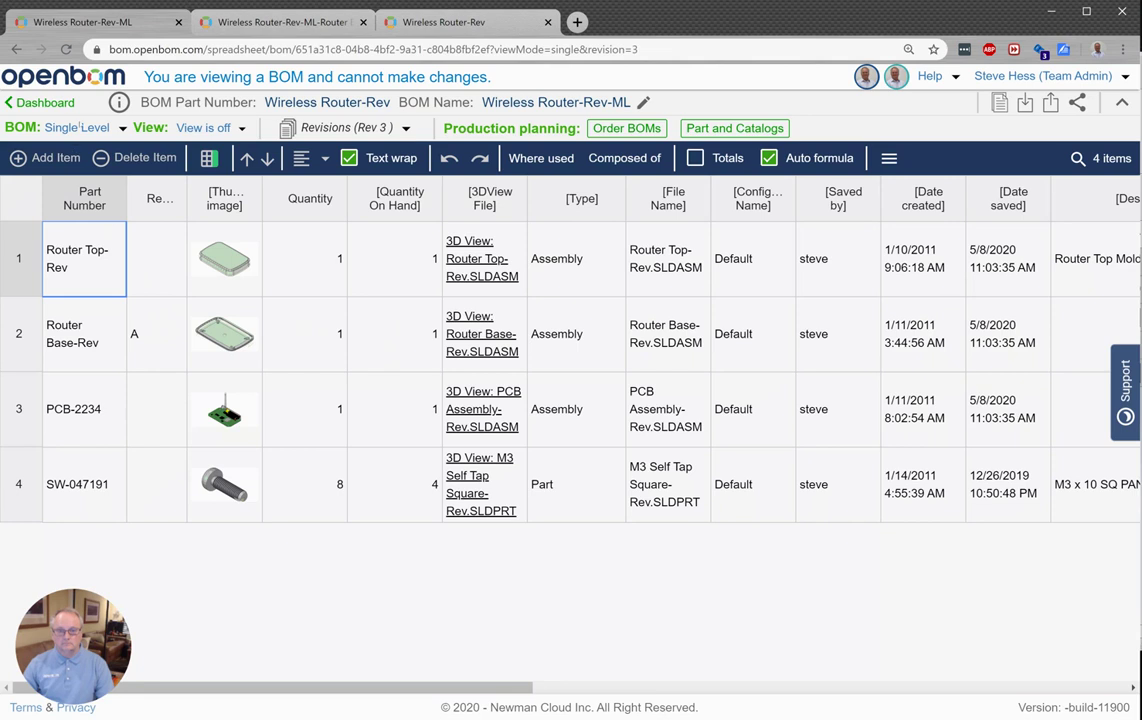
Display Rev 3 of the Wireless Router-Rev BOM as multi-level with the Router Base-Rev subassembly expanded, and check the revision options
click(77, 128)
click(106, 206)
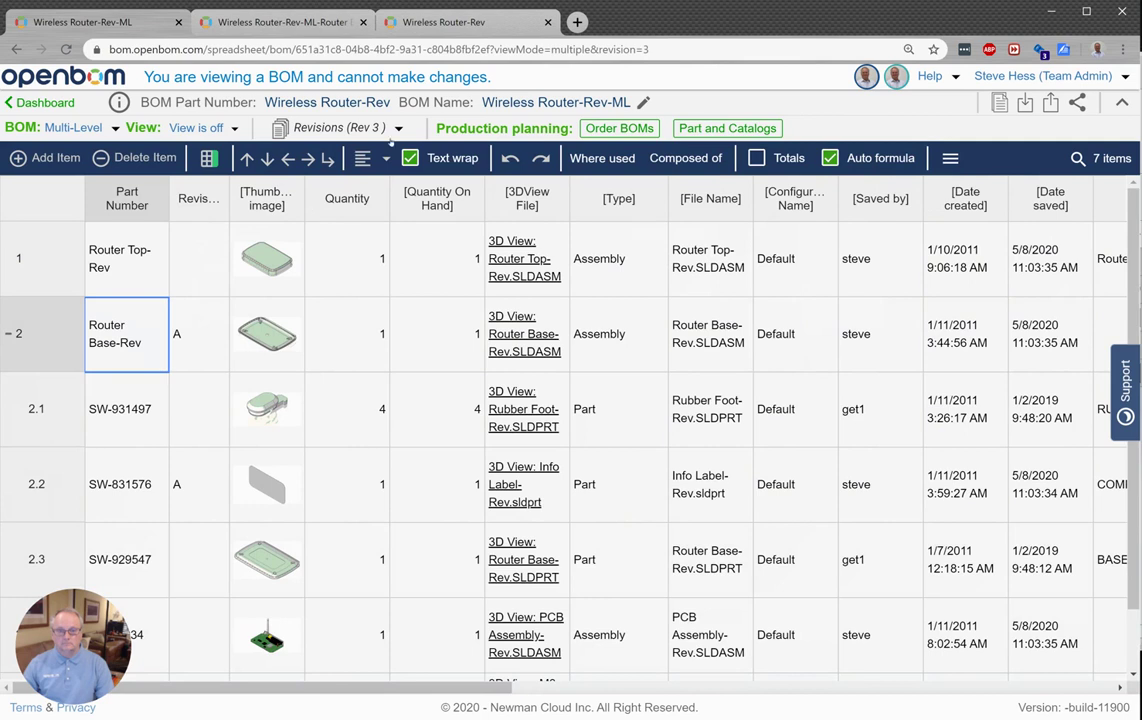
click(397, 129)
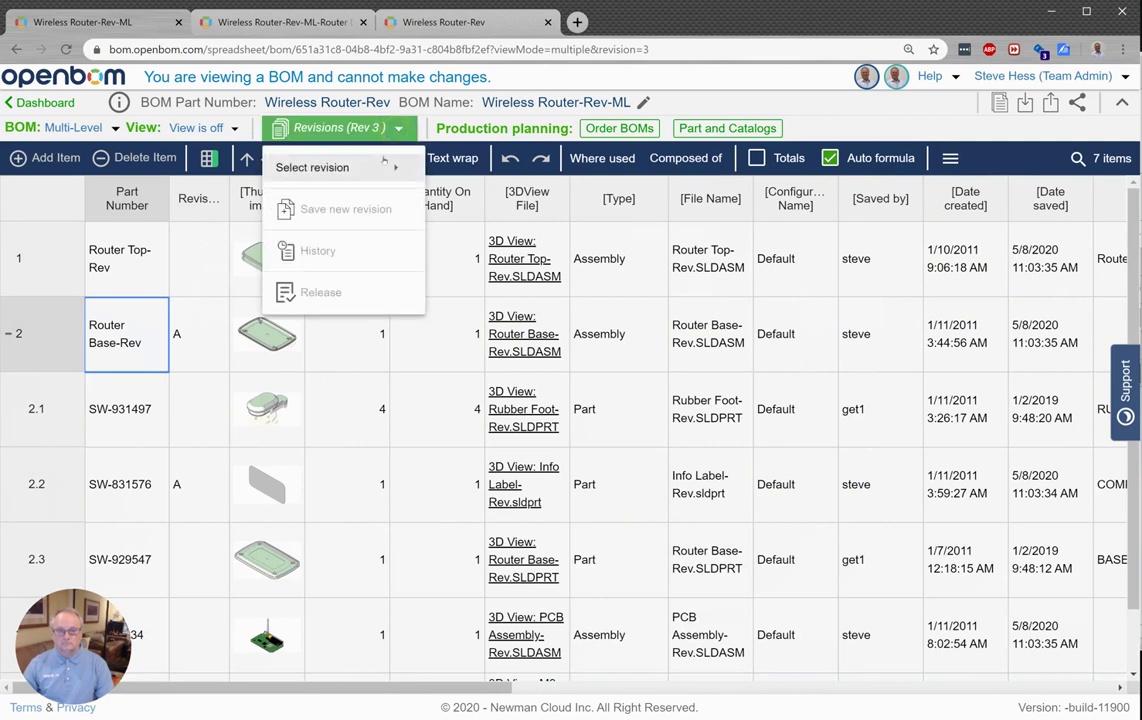
mouse_move(383, 172)
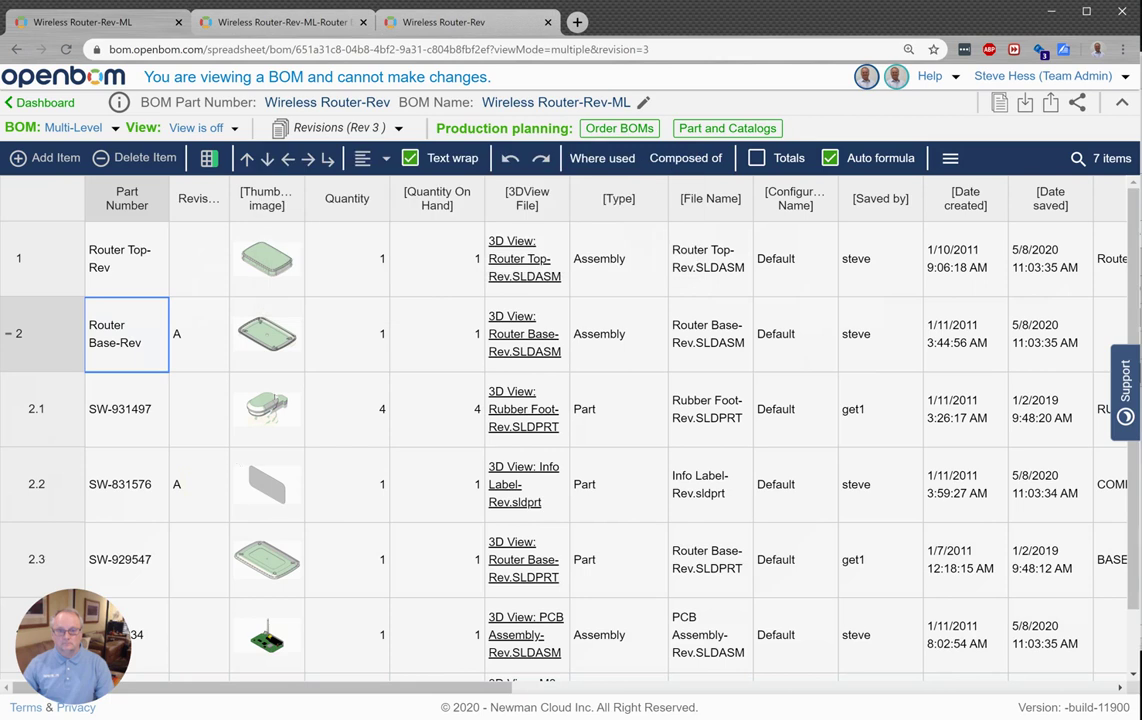
Switch to the open Router Base-Rev BOM and set the revision of part SW-929547 to B
click(283, 22)
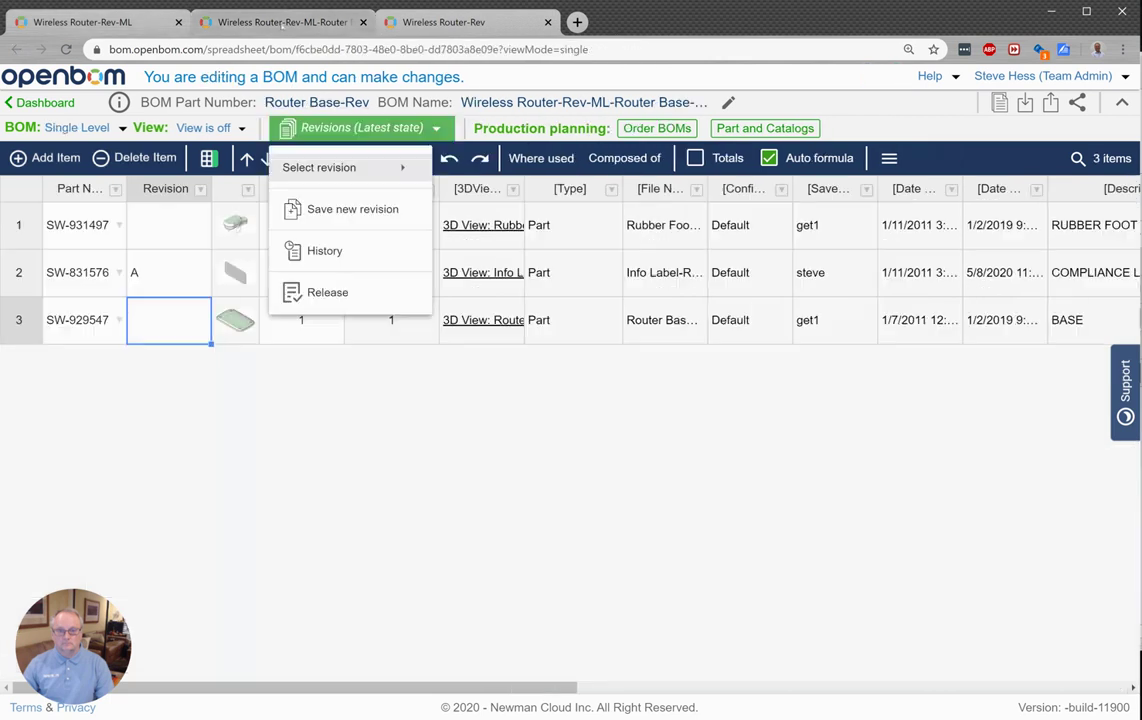
click(293, 438)
click(185, 273)
click(183, 332)
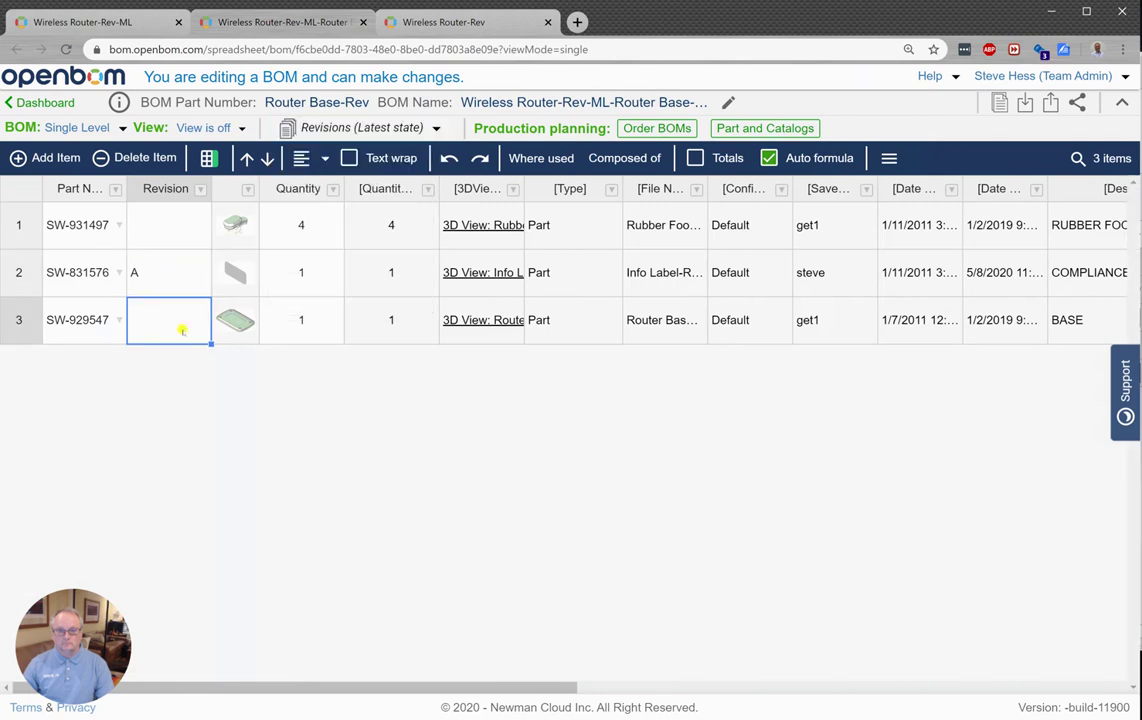
text(B)
Save a new revision of the Router Base-Rev BOM without a note
click(416, 132)
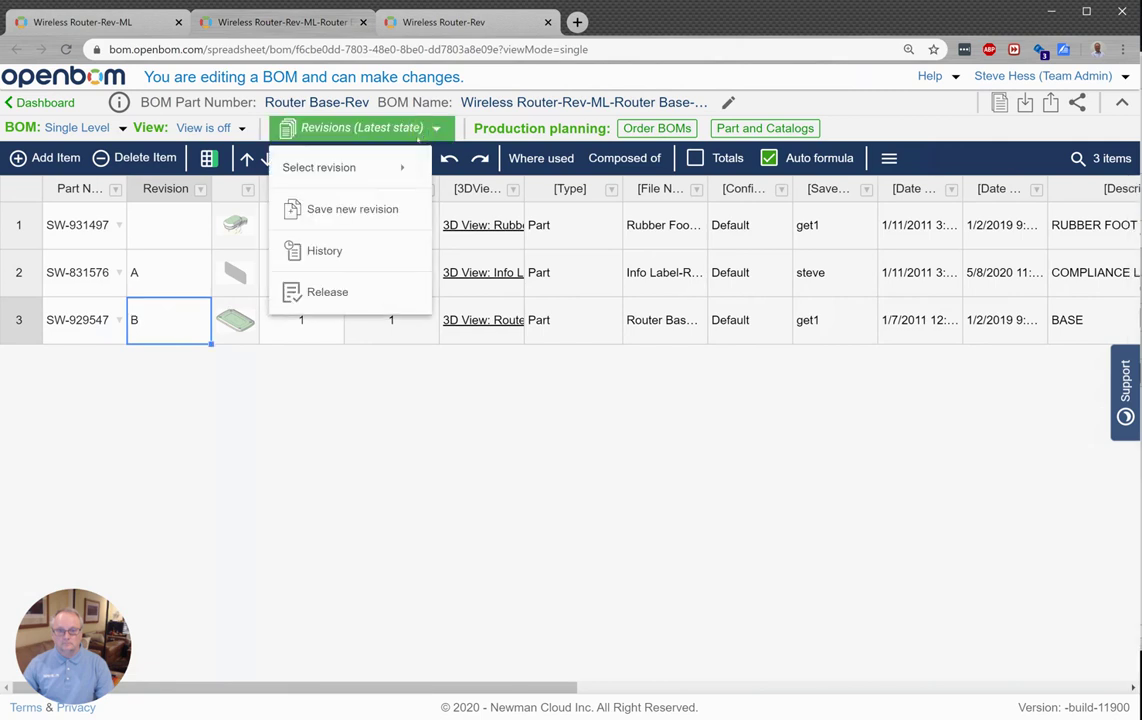
click(363, 211)
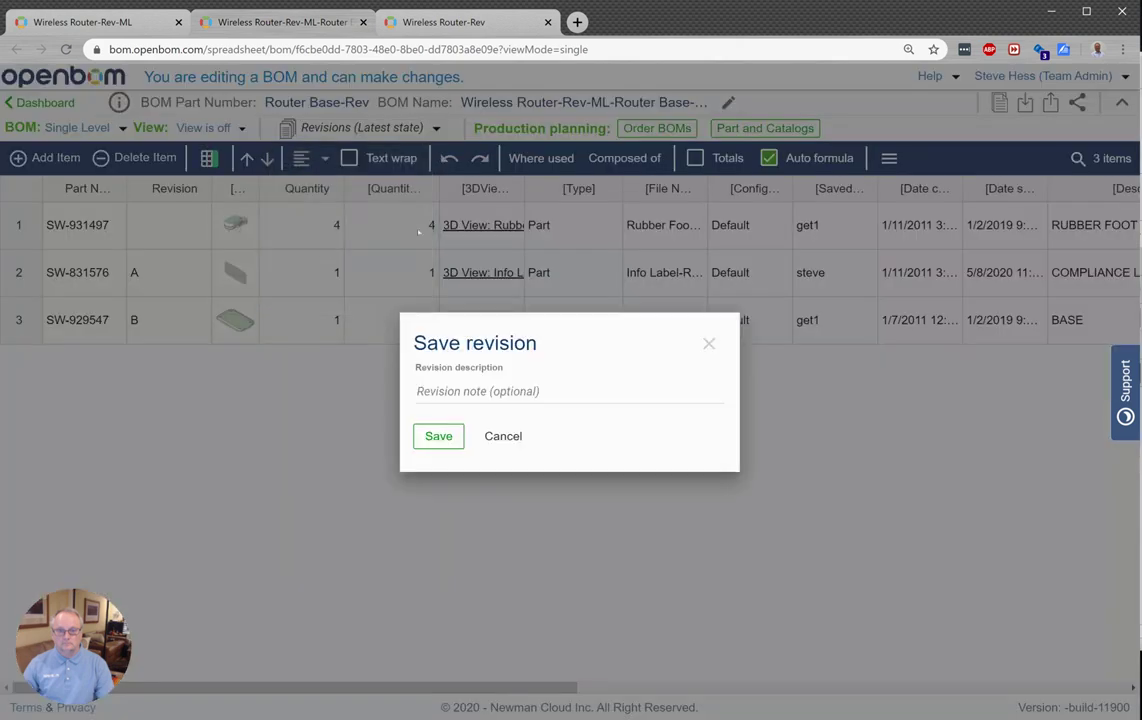
click(445, 440)
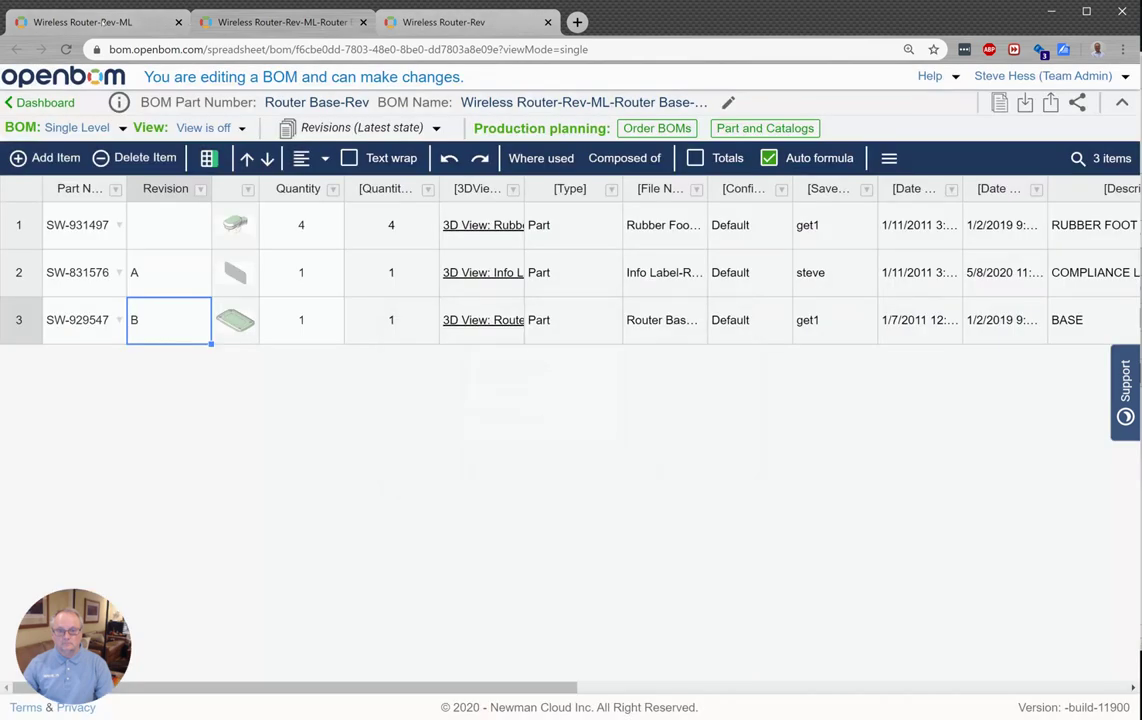
Return to the Wireless Router-Rev BOM, switch it from Rev 3 to the latest state and expand the Router Base-Rev subassembly
click(103, 21)
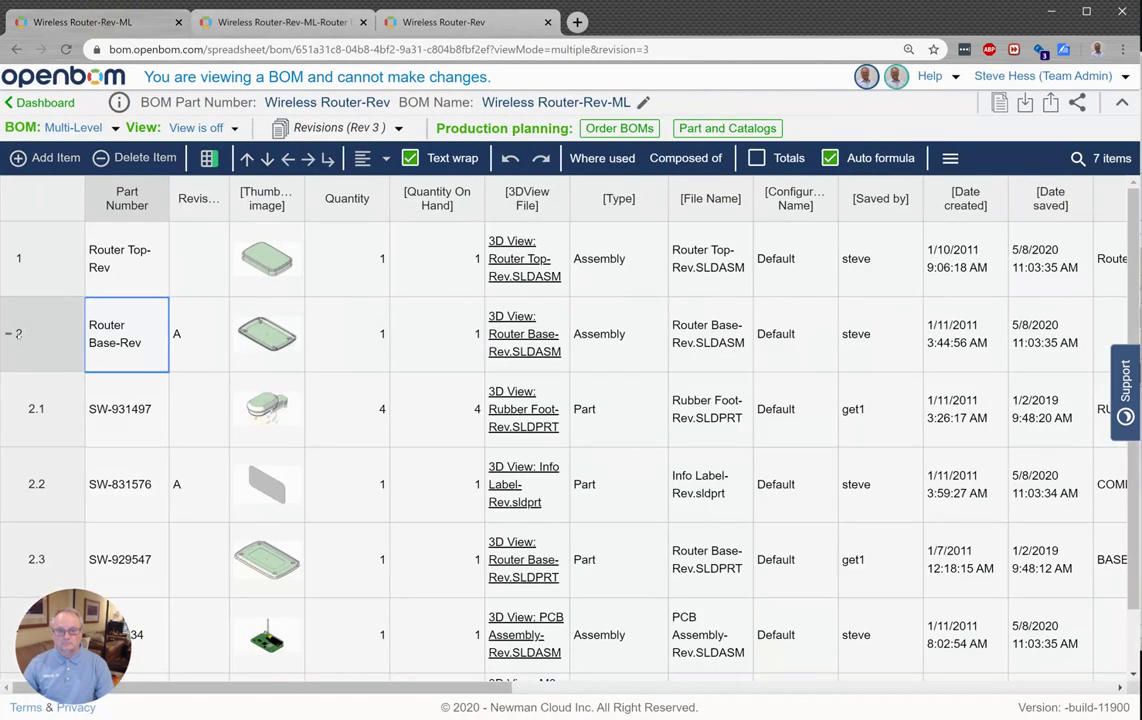
click(9, 336)
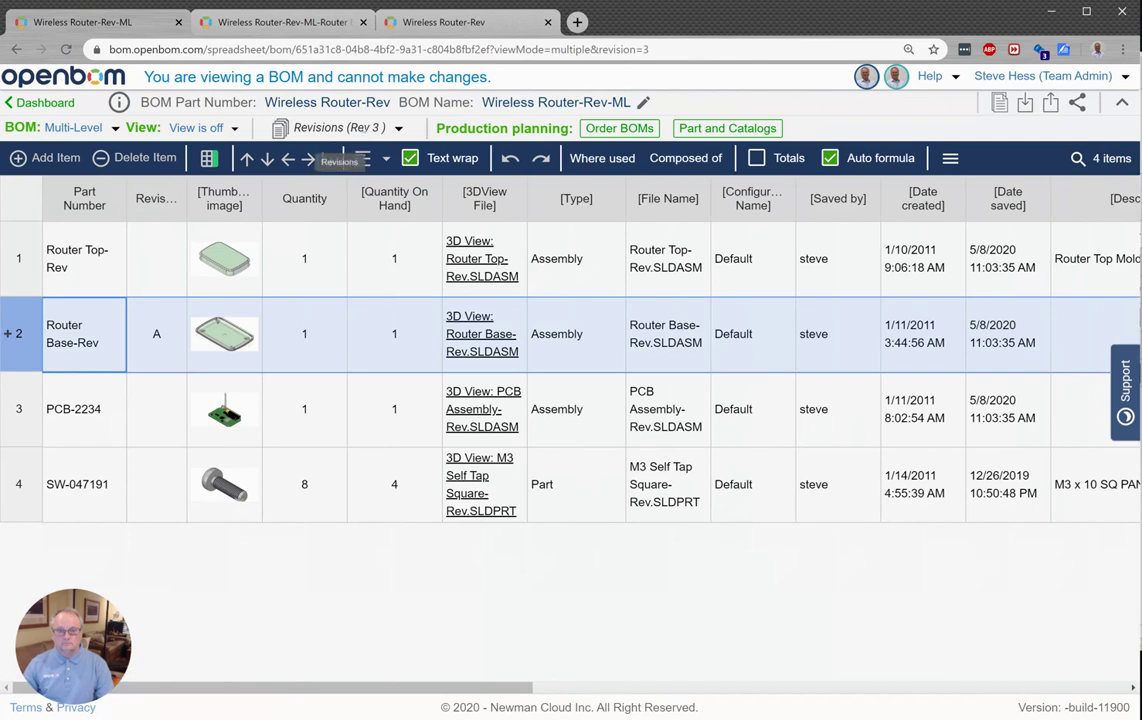
click(318, 127)
mouse_move(325, 168)
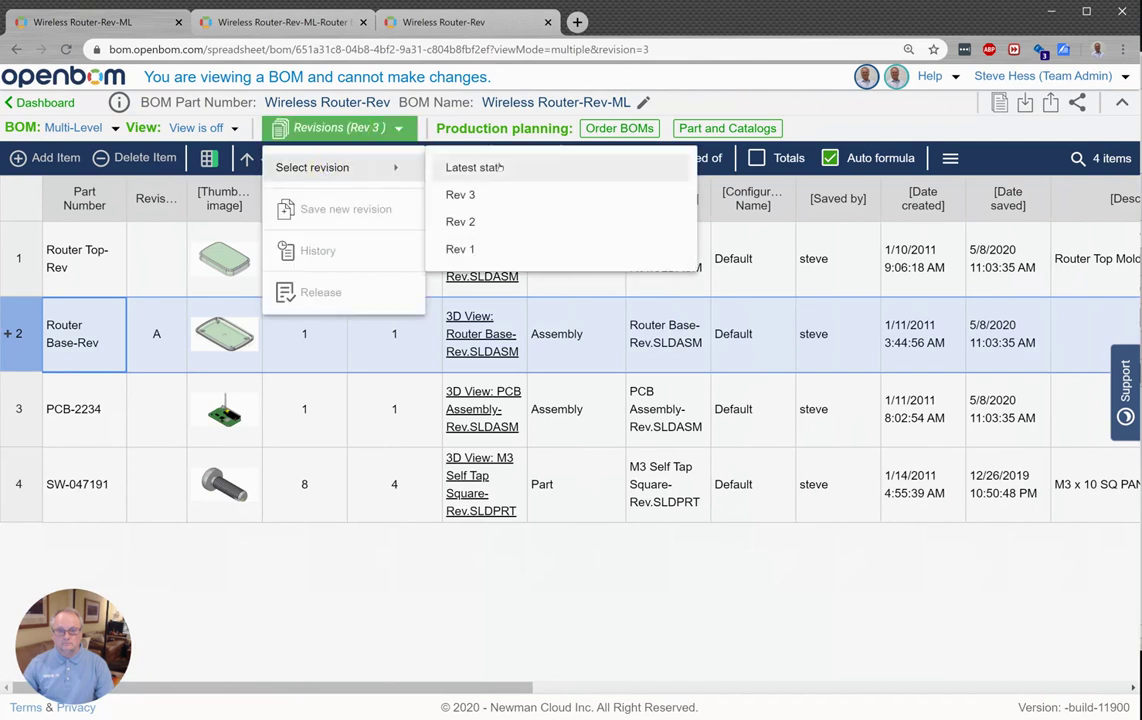
click(482, 166)
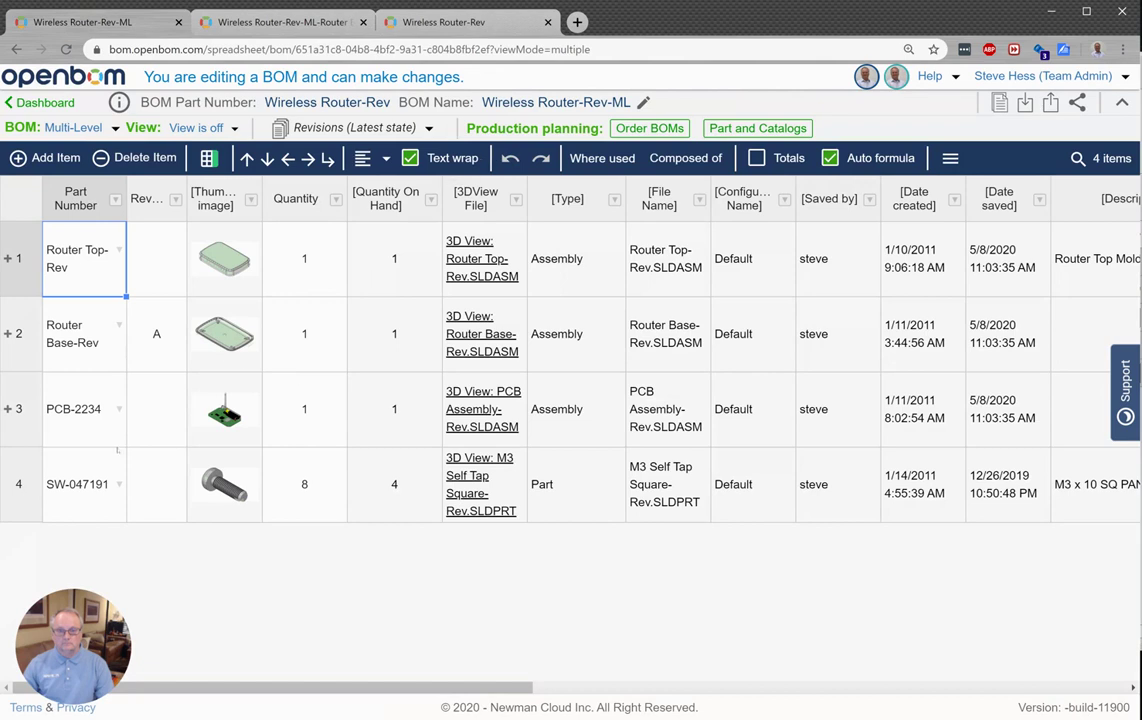
click(13, 339)
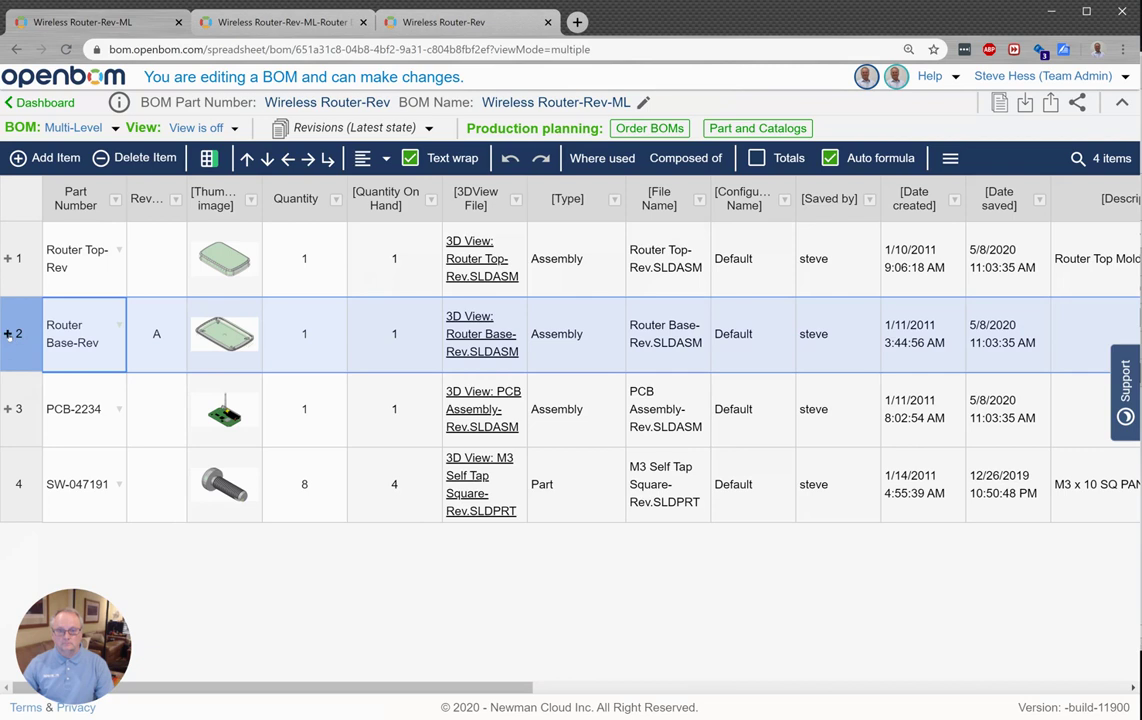
click(9, 335)
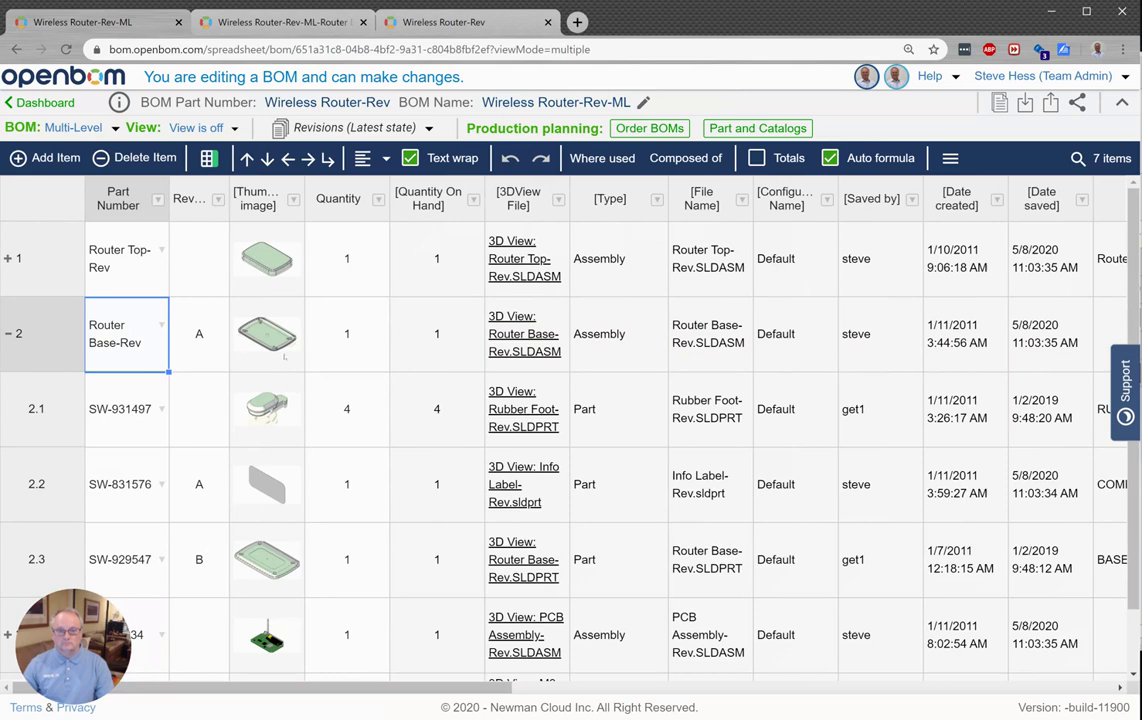
Display the Wireless Router-Rev BOM as single-level and open its list of saved revisions
click(418, 130)
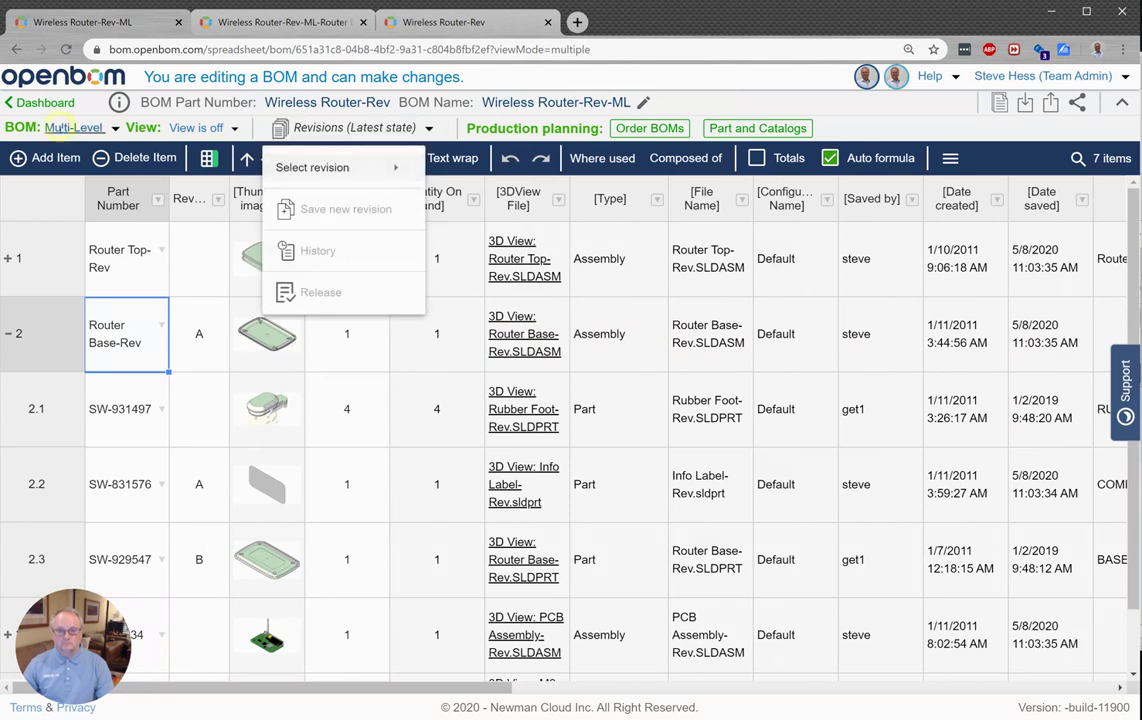
click(74, 130)
click(80, 165)
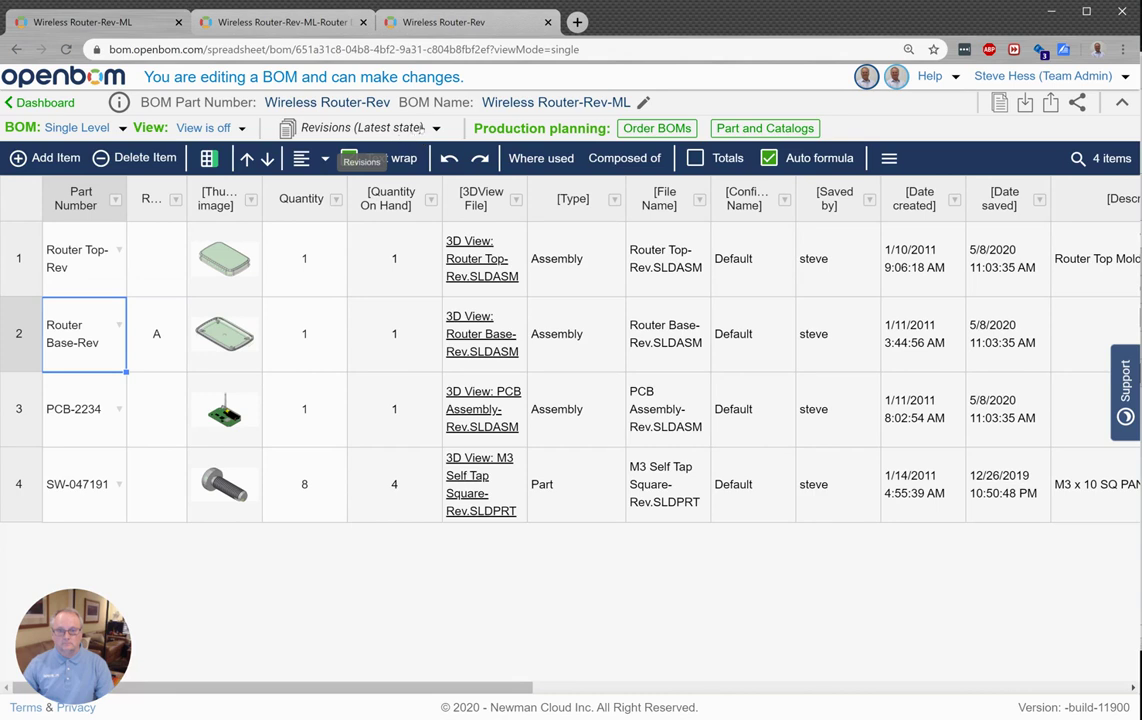
click(410, 130)
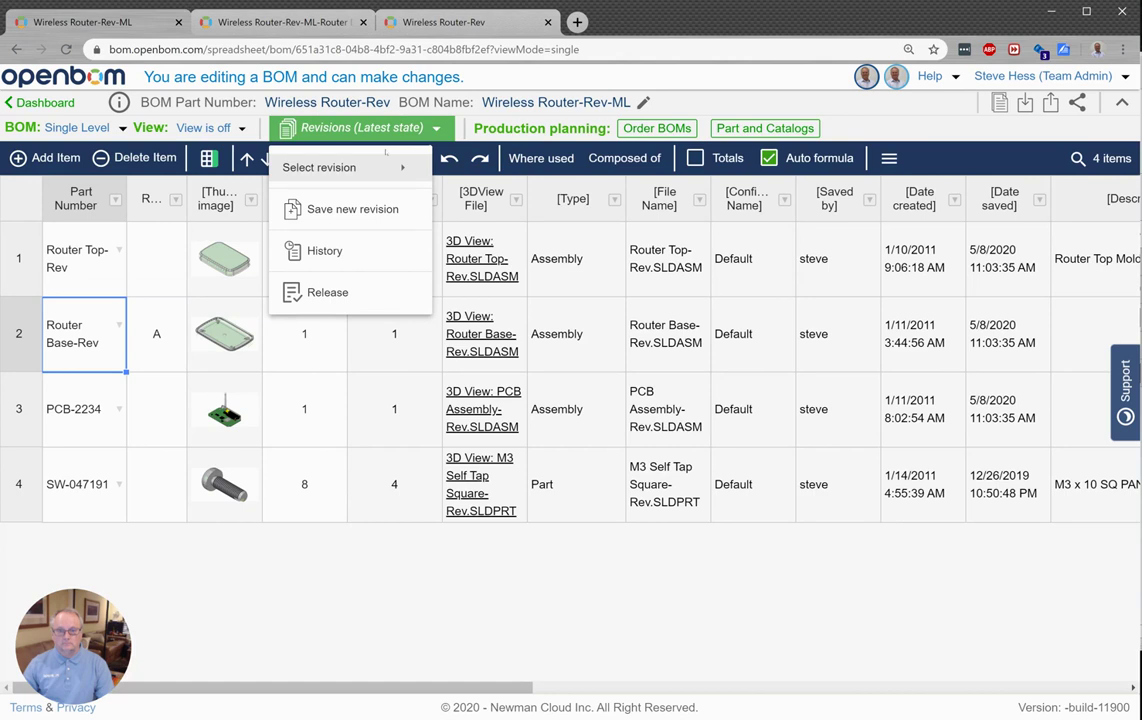
mouse_move(381, 157)
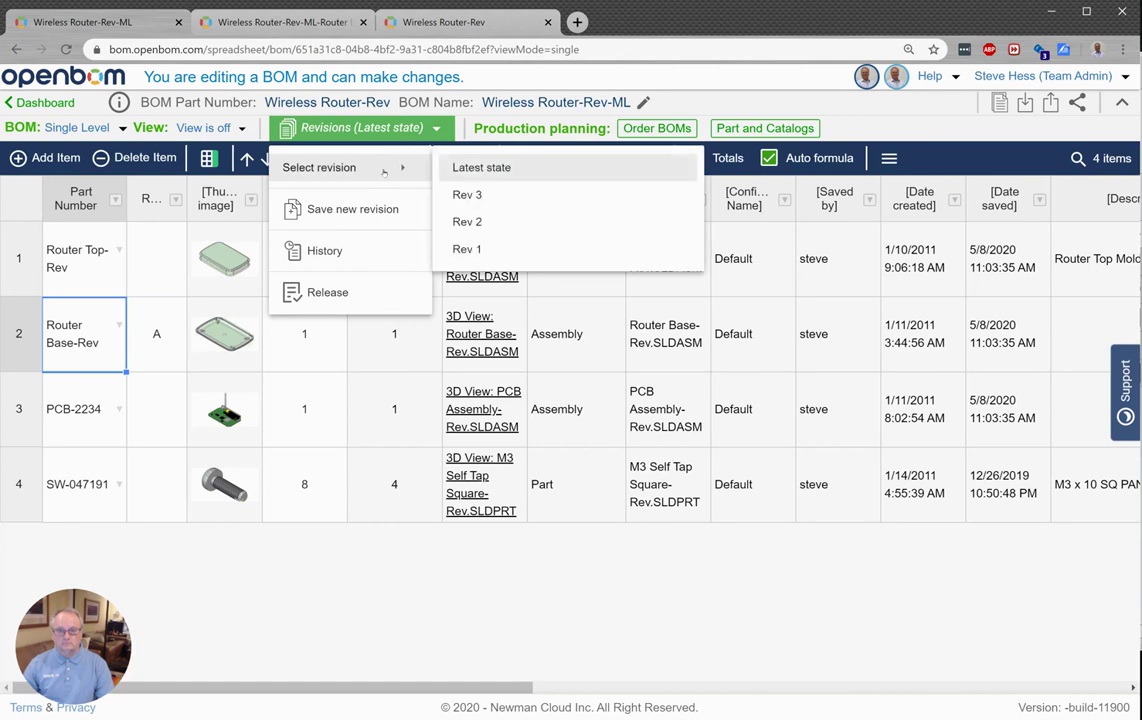